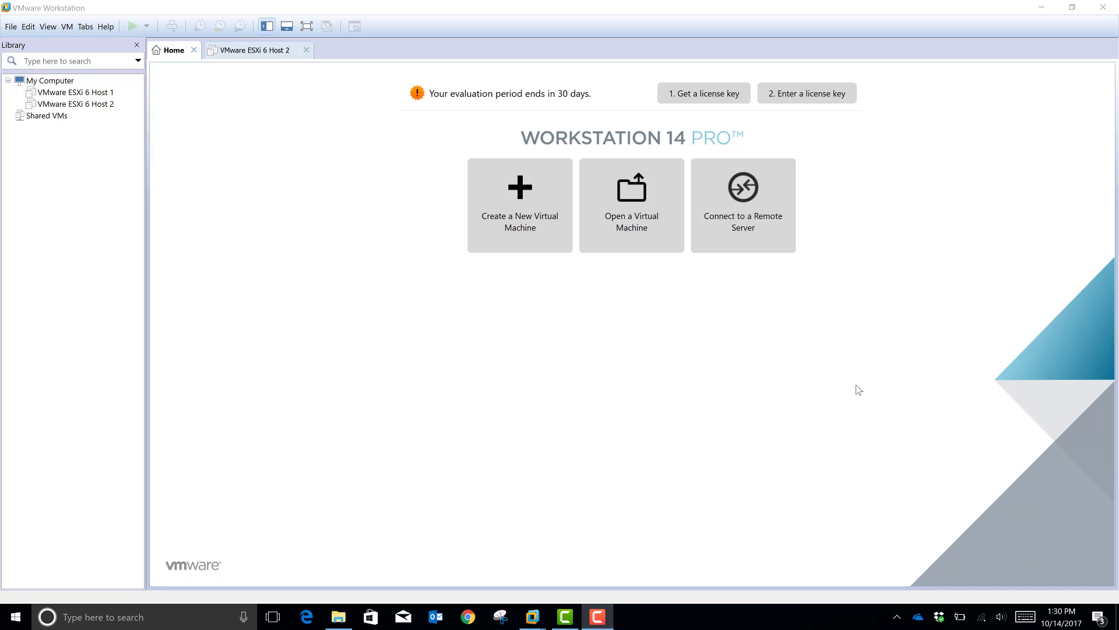
Step: Start a new virtual machine with the Custom (advanced) configuration and Workstation 14.x hardware compatibility
click(481, 225)
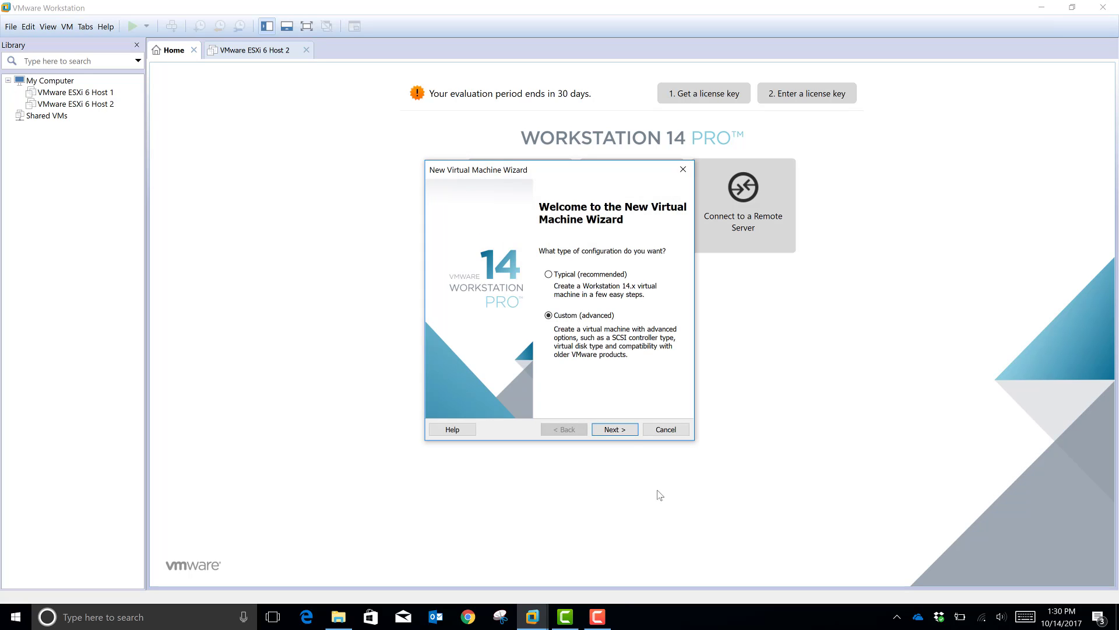
click(612, 433)
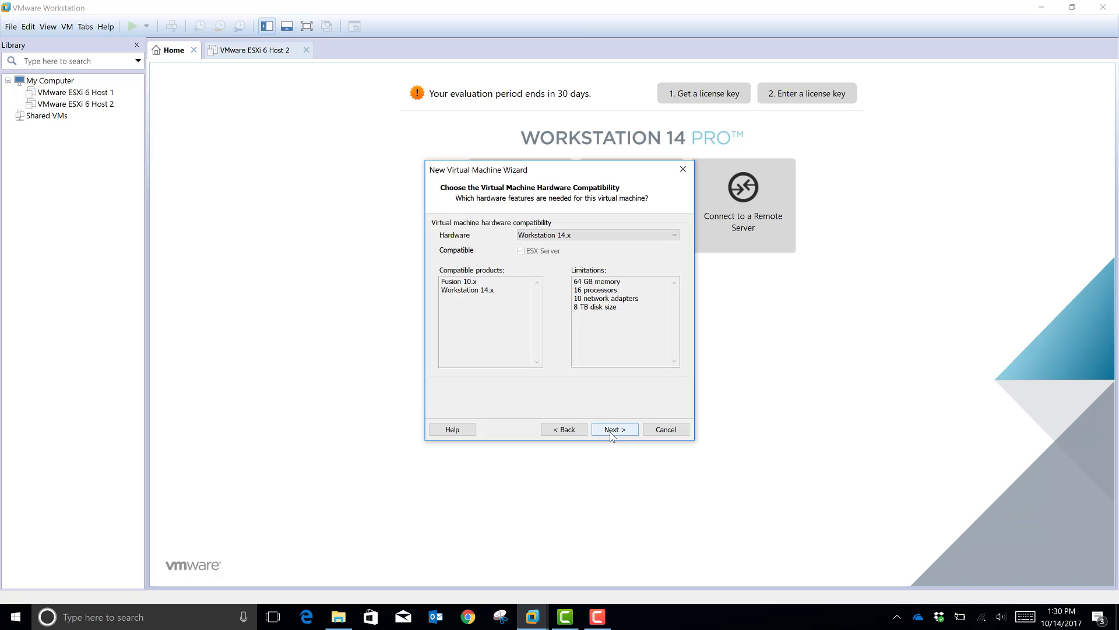
click(612, 431)
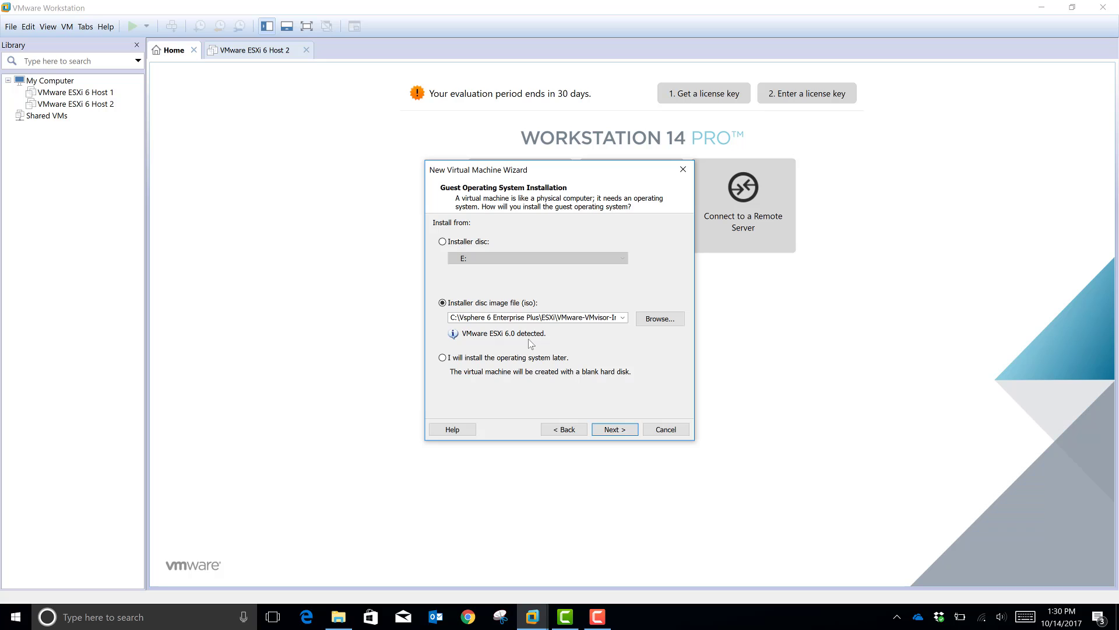
Step: Use the VMware-VMvisor-Installer-6.0.0 ISO from the Vsphere 6 Enterprise Plus\ESXi folder on drive C as the installer disc image
click(652, 320)
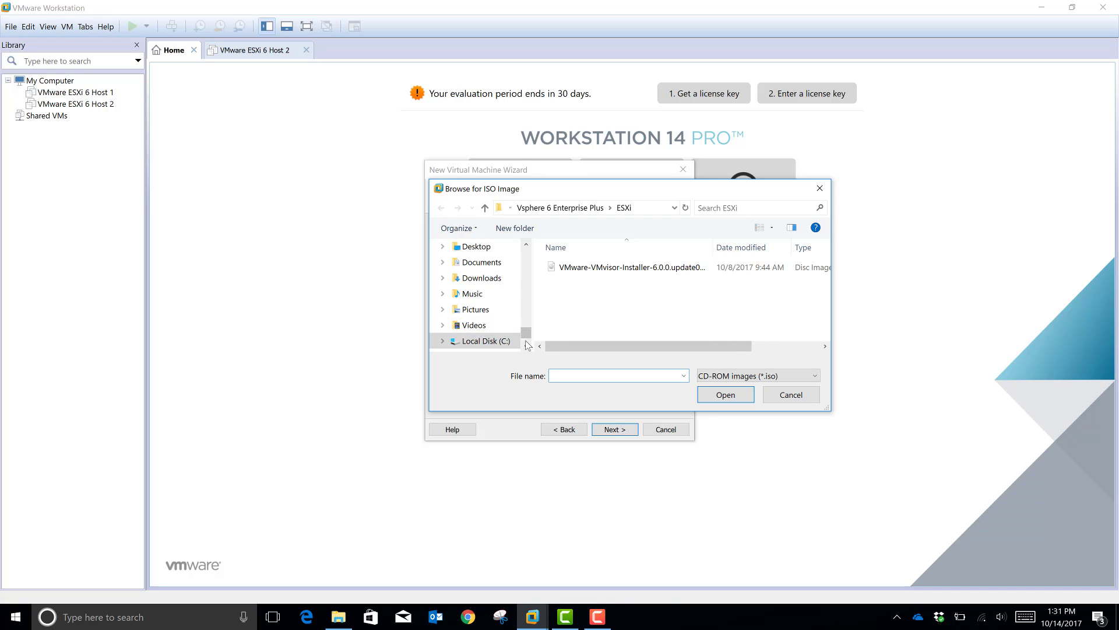
scroll(527, 344, down, 3)
click(504, 294)
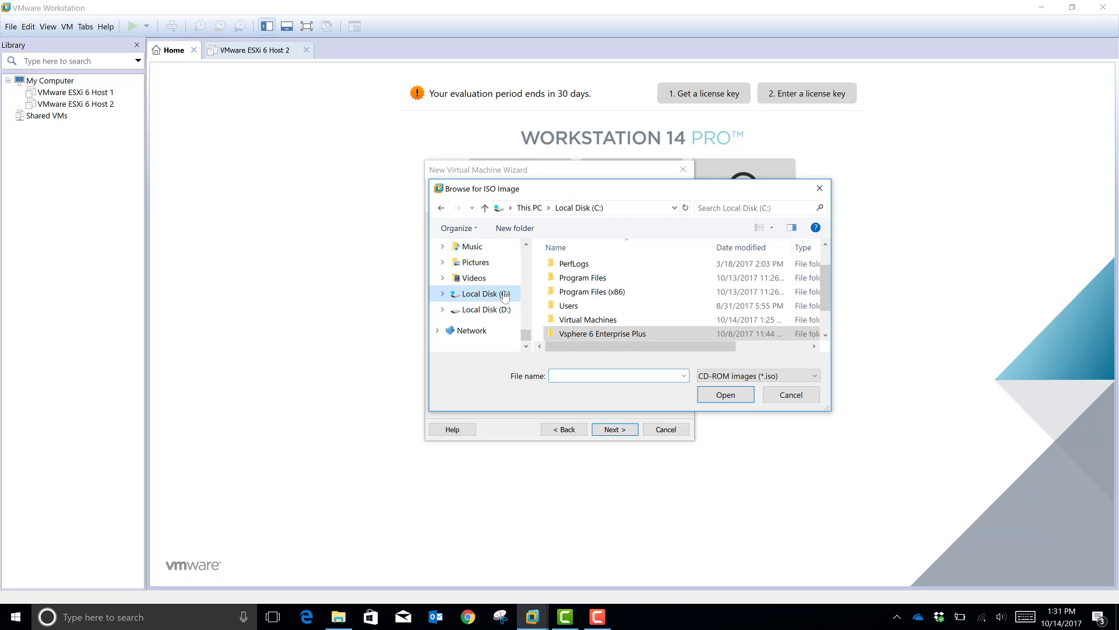
click(567, 336)
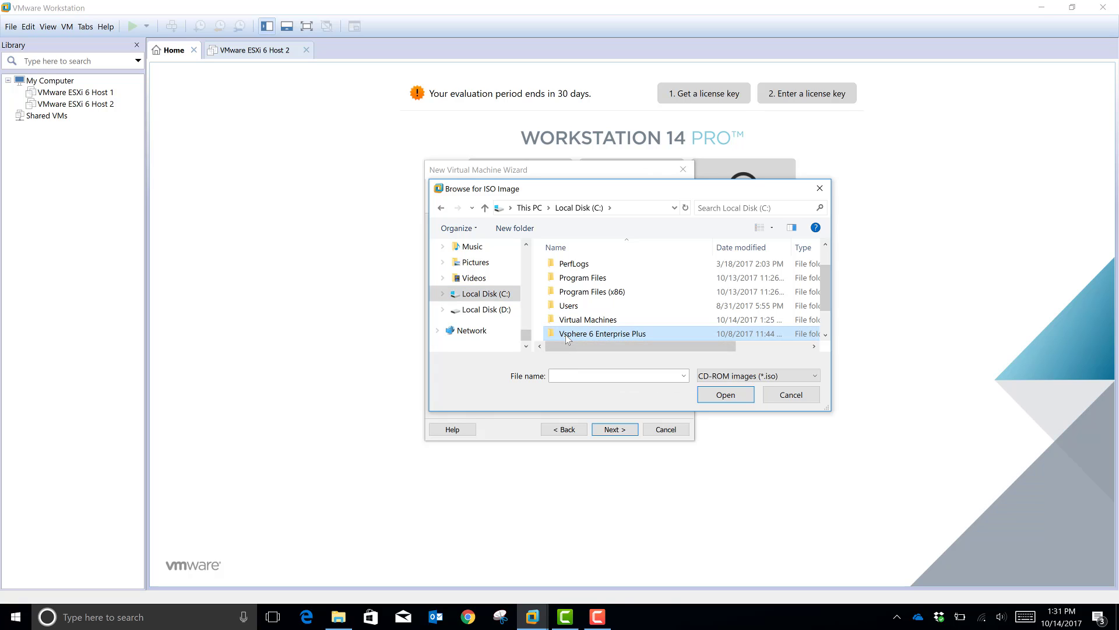
double_click(566, 334)
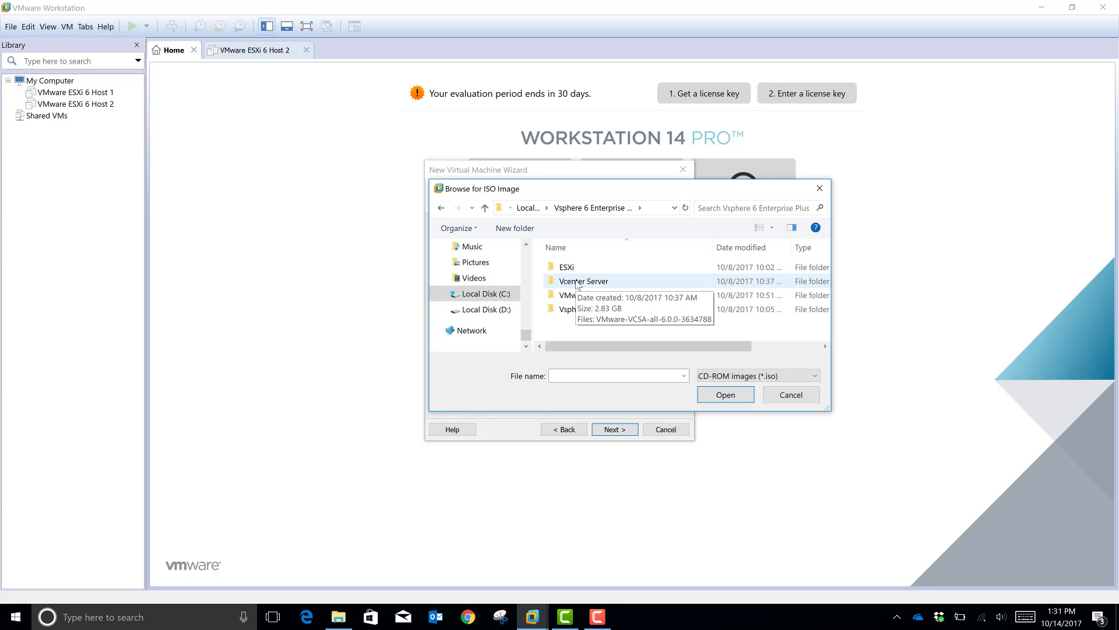
double_click(574, 268)
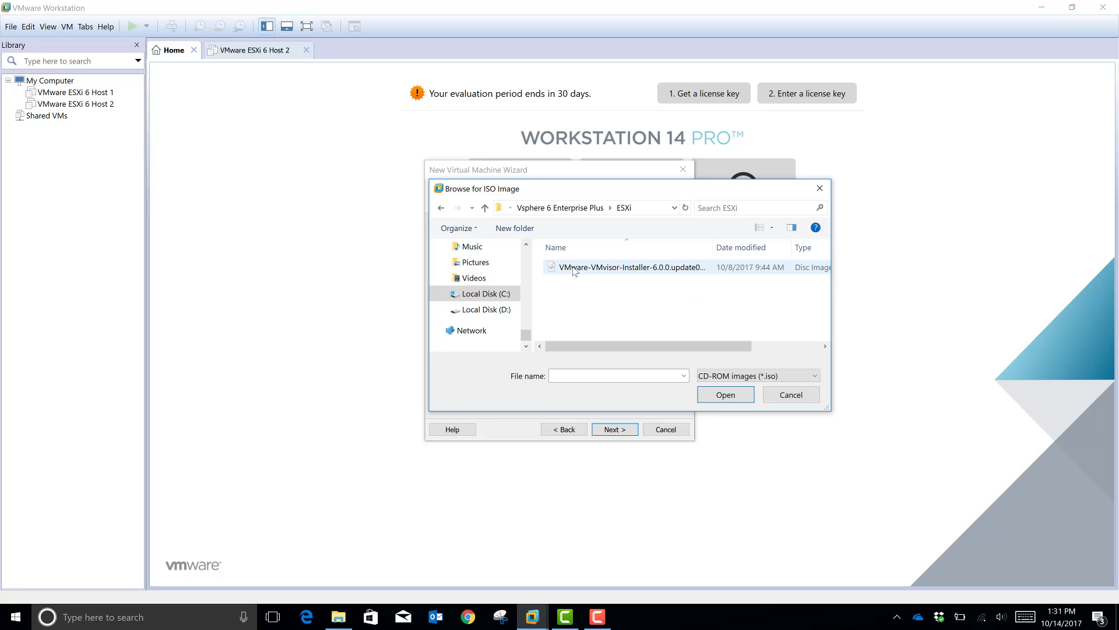
click(574, 268)
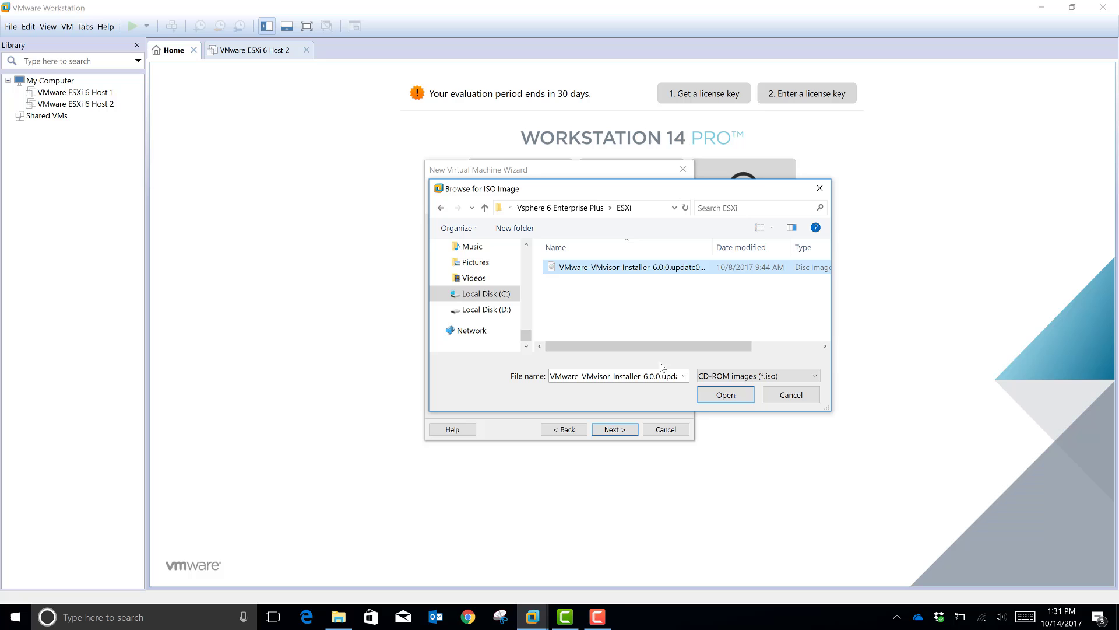
click(733, 397)
click(630, 432)
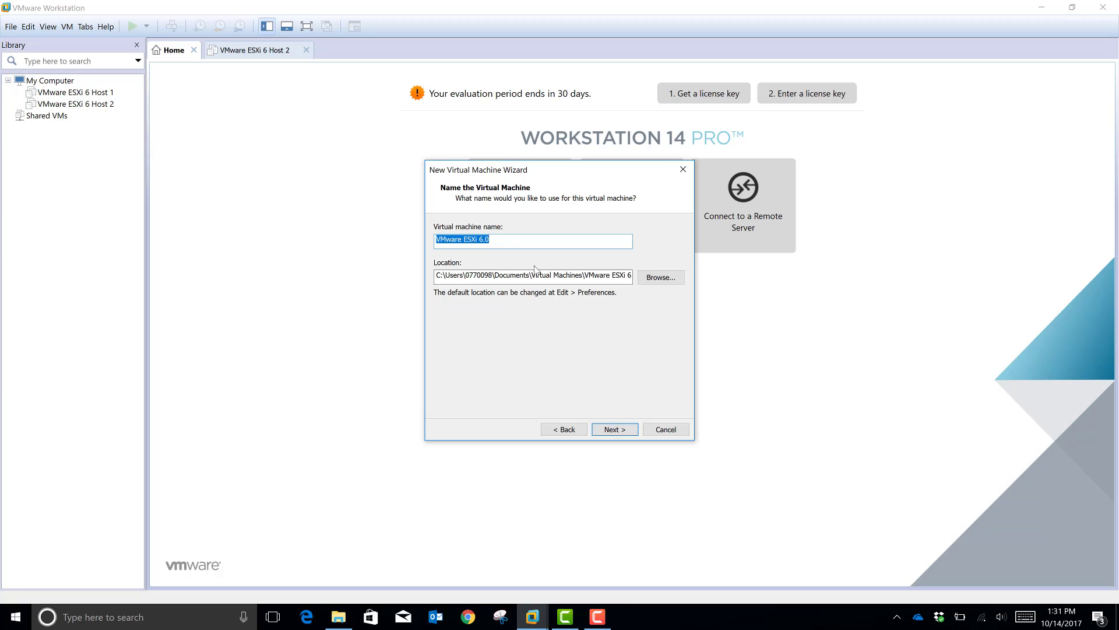
Step: Name the virtual machine VMware ESXi 6.0 Host 3 and set its location to C:\Virtual Machines\VMware ESXi 6.0 Host 3
click(509, 243)
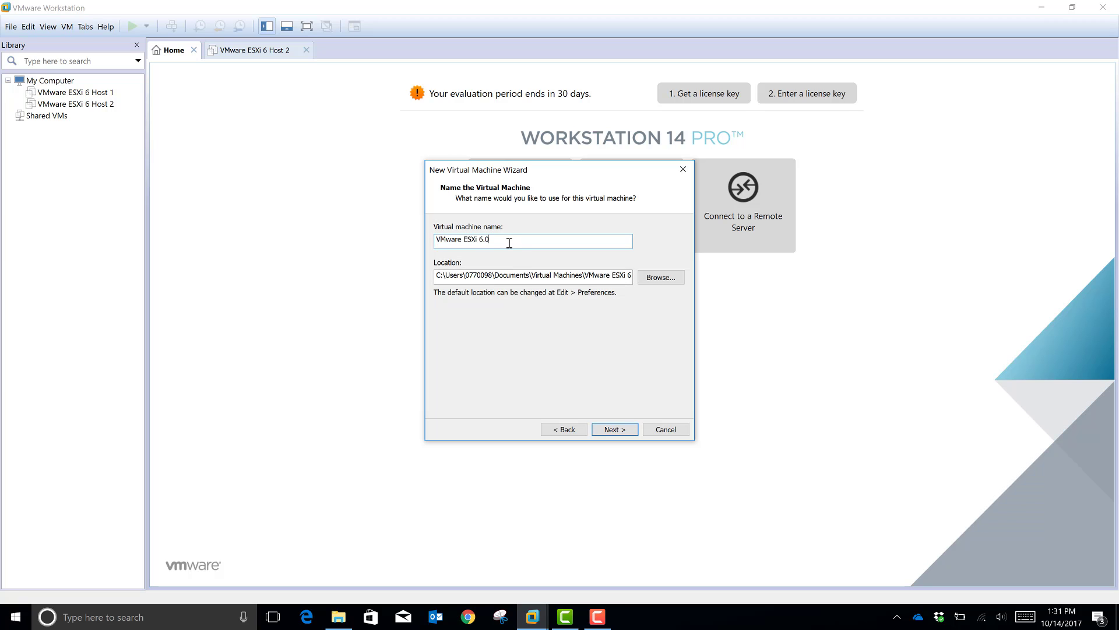
text(Host)
click(565, 282)
key(BackSpace)
key(BackSpace)
key(BackSpace)
key(BackSpace)
key(BackSpace)
key(BackSpace)
key(BackSpace)
key(BackSpace)
key(BackSpace)
key(BackSpace)
key(BackSpace)
key(BackSpace)
key(BackSpace)
key(BackSpace)
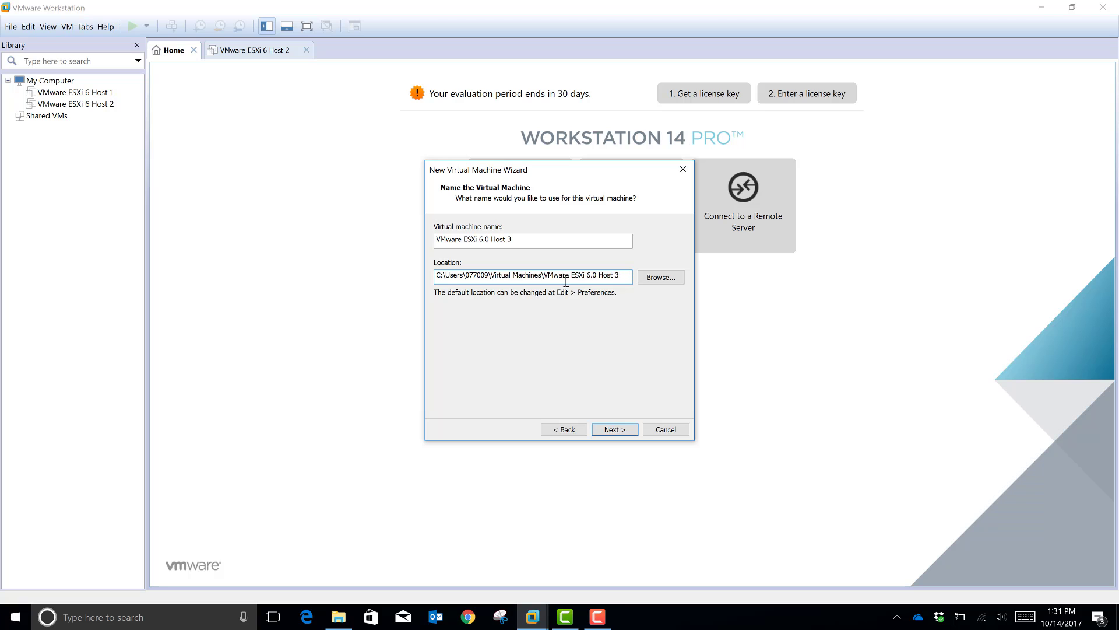
key(BackSpace)
key(BackSpace)
key(BackSpace)
key(BackSpace)
key(BackSpace)
key(BackSpace)
key(BackSpace)
key(BackSpace)
key(BackSpace)
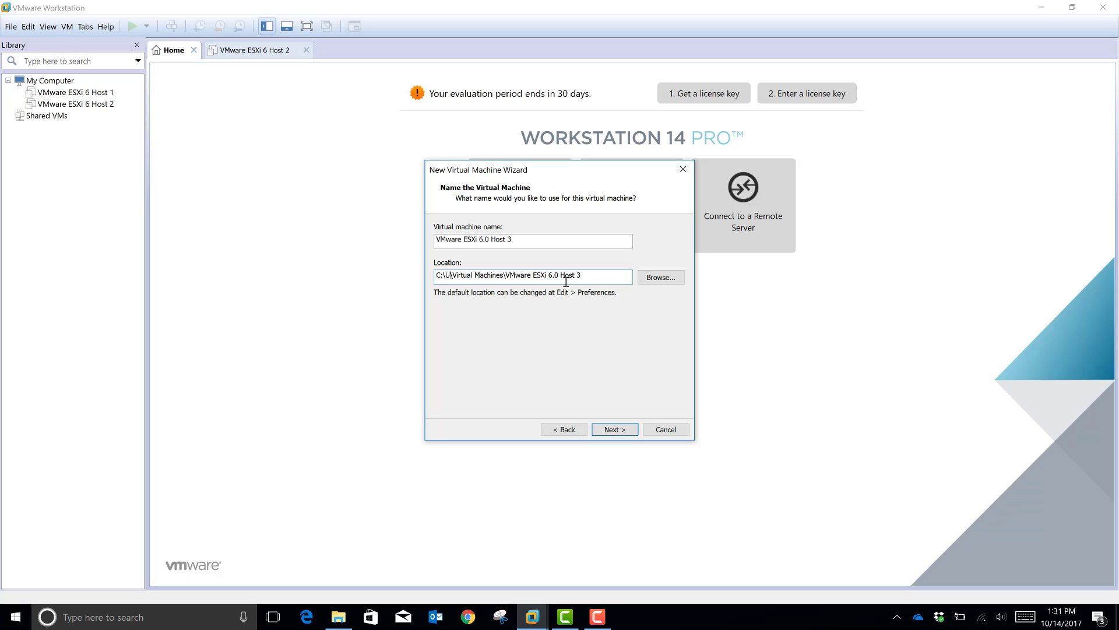
key(BackSpace)
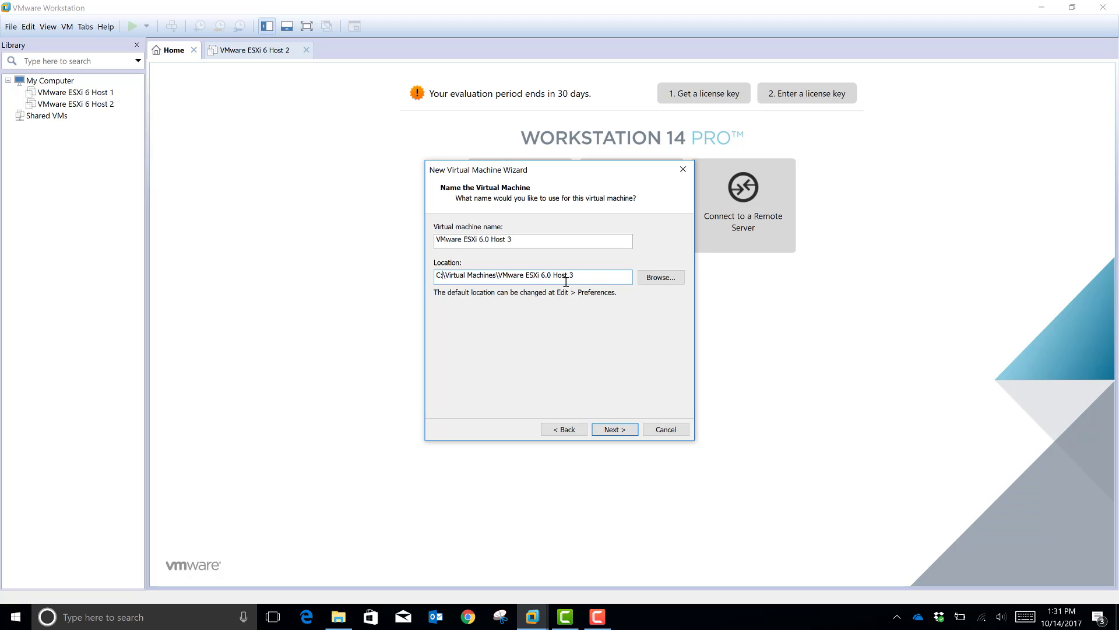
click(614, 431)
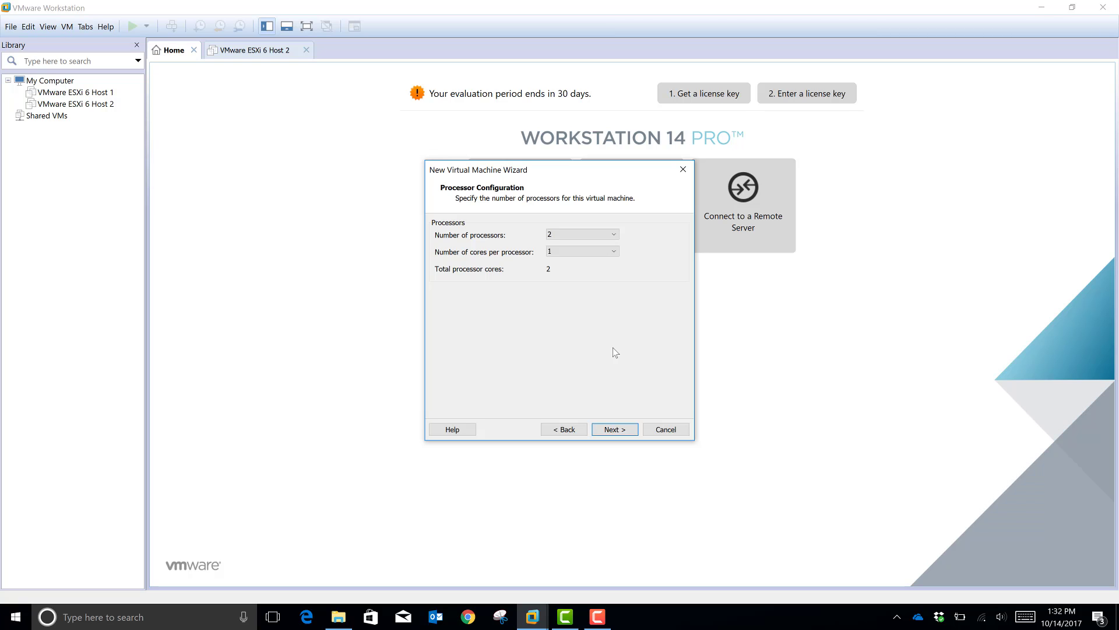
Step: Accept 2 processors with 1 core each and set the virtual machine's memory to 8776 MB
click(611, 432)
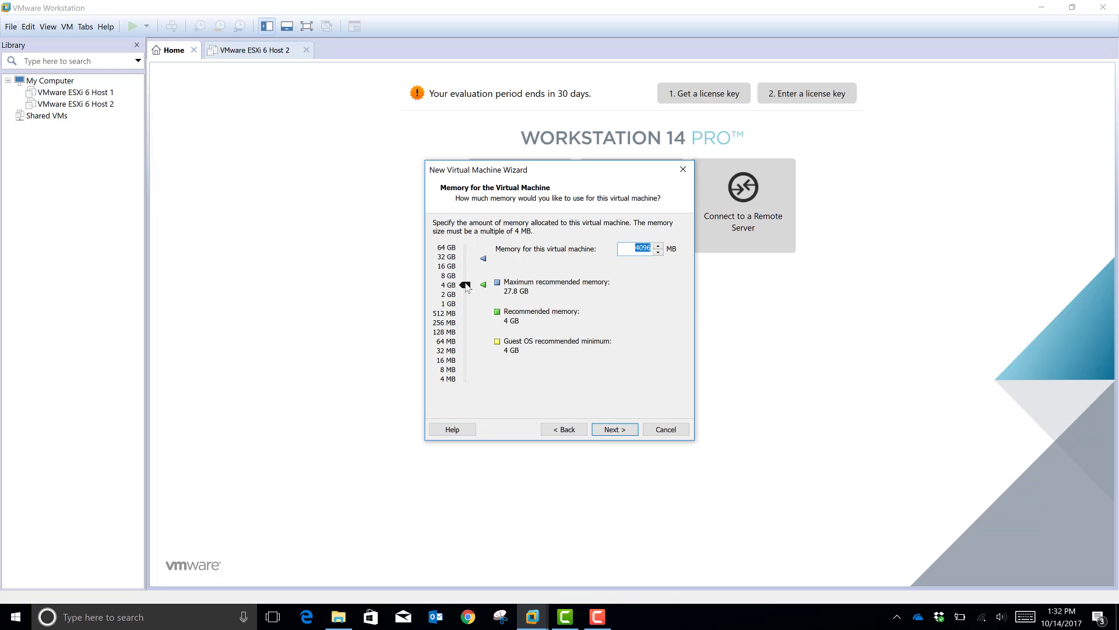
drag(466, 287, 466, 274)
click(608, 431)
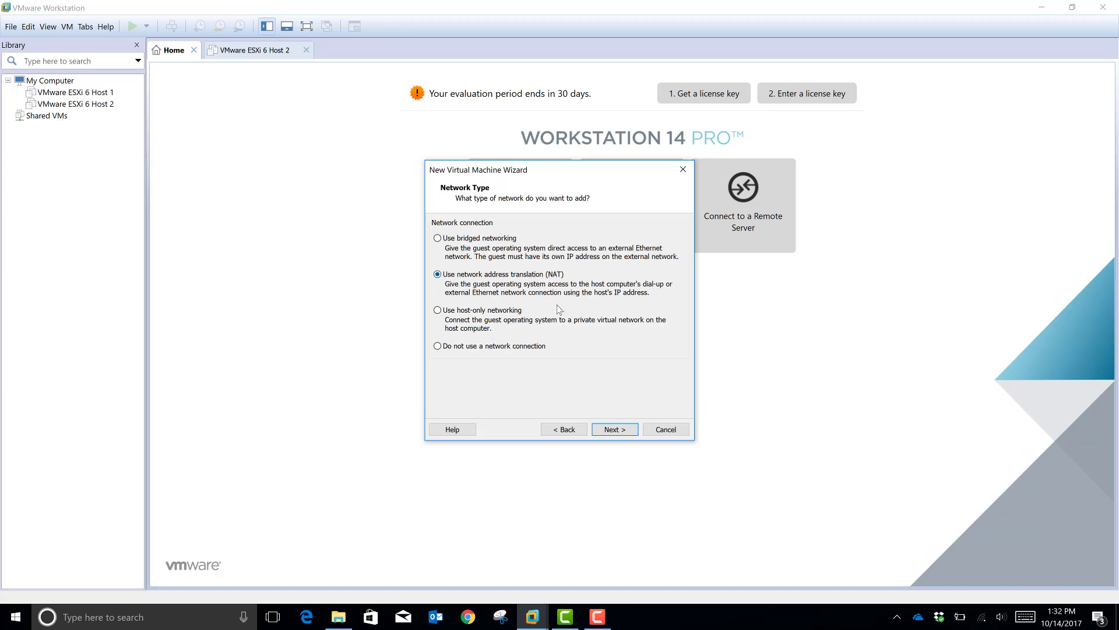
Step: Accept NAT networking and the LSI Logic SCSI controller, with a newly created virtual disk
click(606, 433)
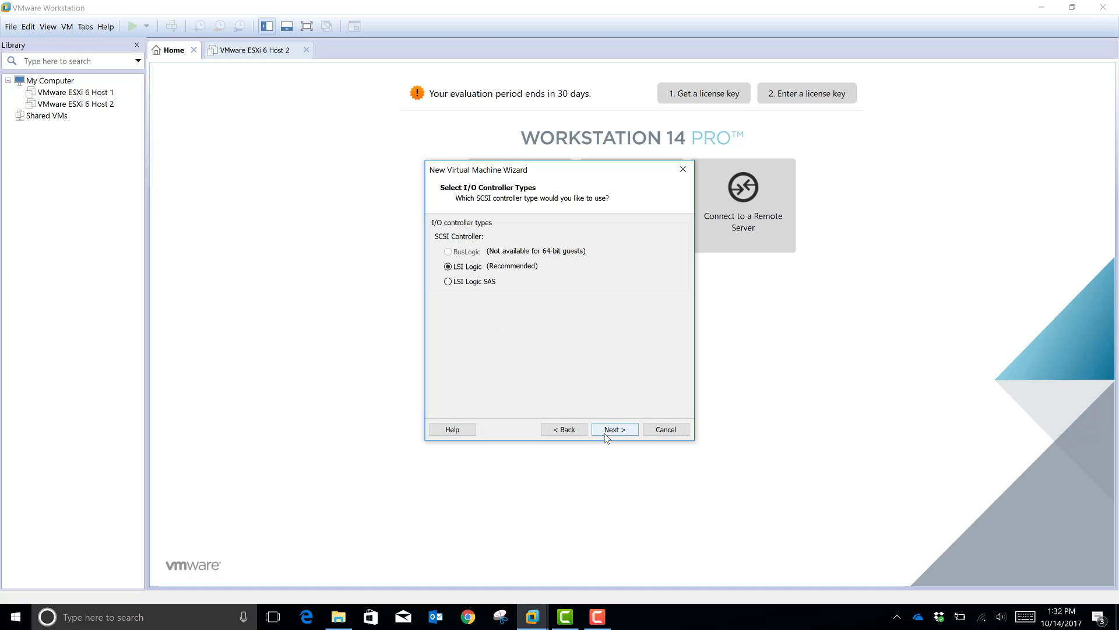
click(606, 433)
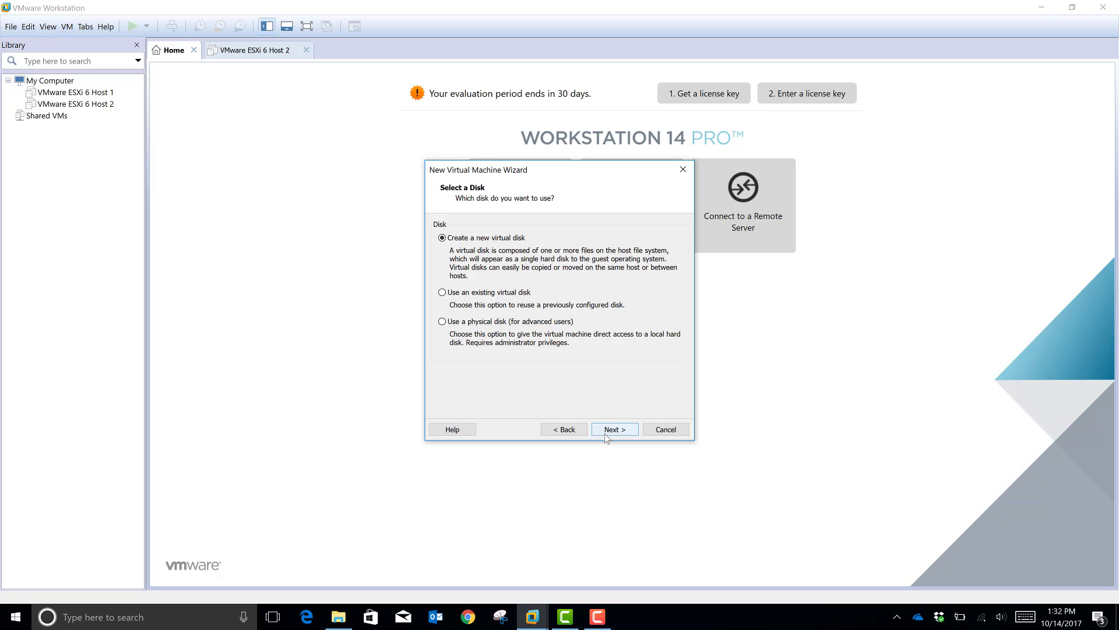
click(614, 429)
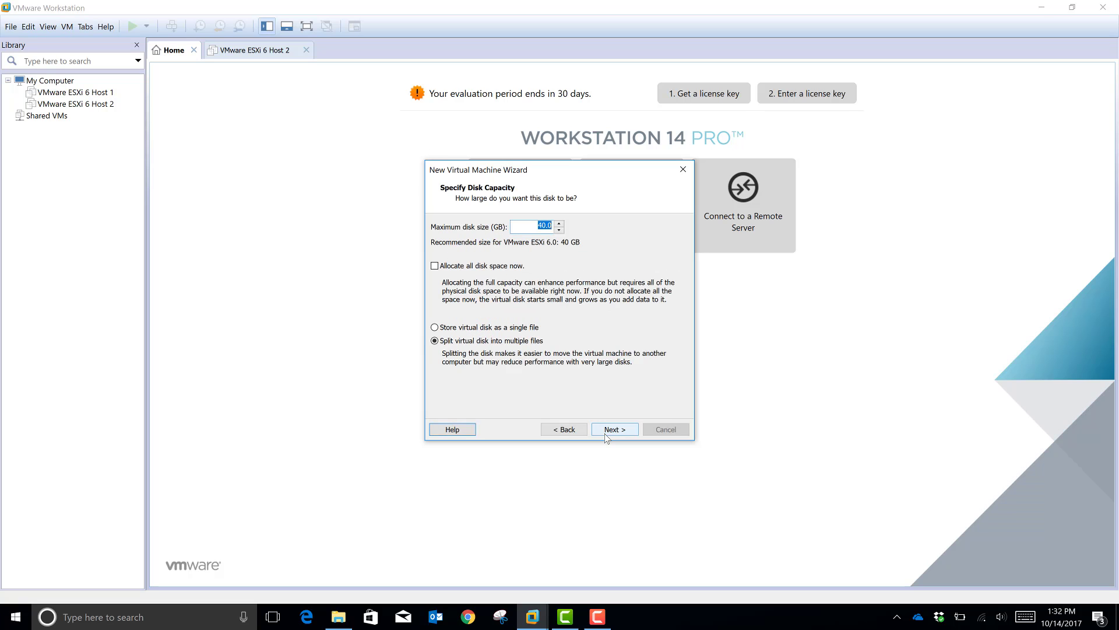
Step: Set the virtual disk to 80 GB stored as a single file, keeping the file name VMware ESXi 6.0 Host 3.vmdk
click(440, 328)
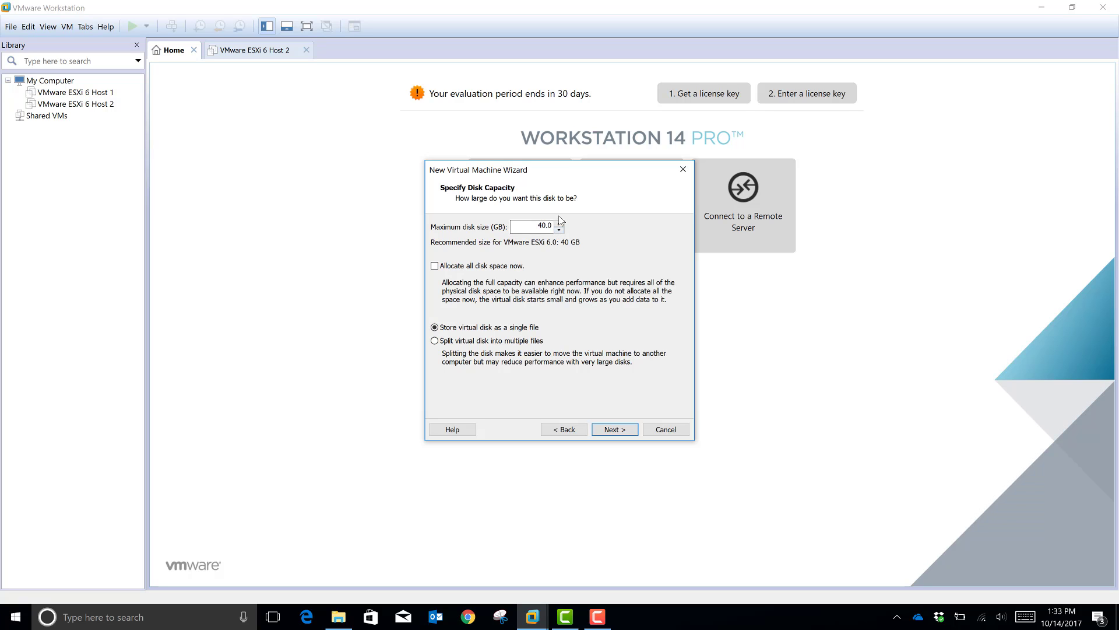
click(540, 228)
drag(542, 227, 554, 227)
text(80)
click(627, 434)
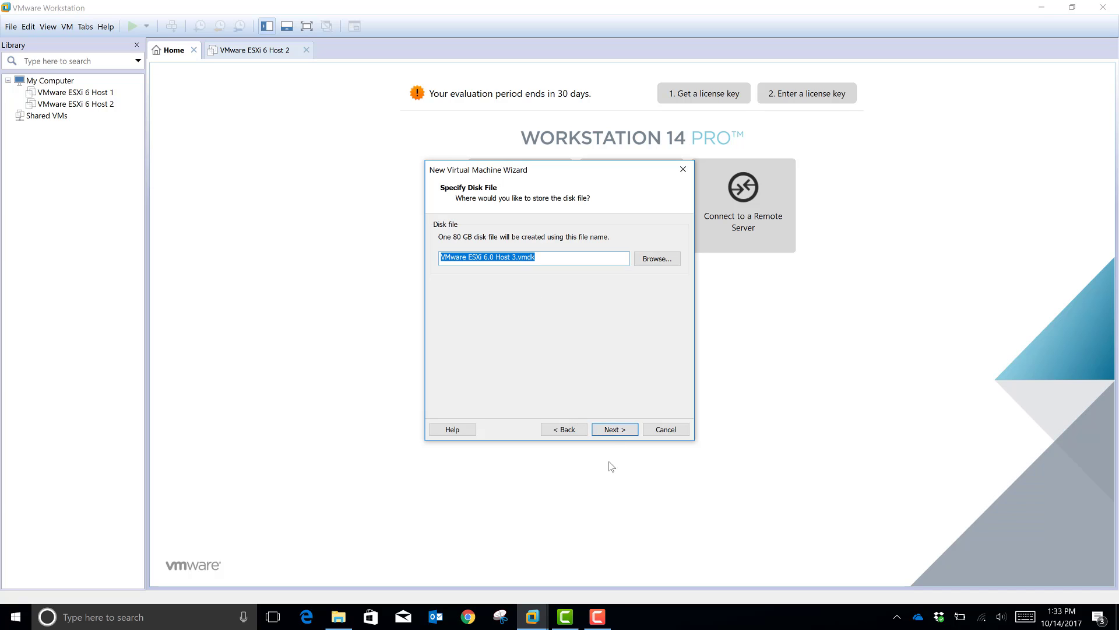
click(610, 430)
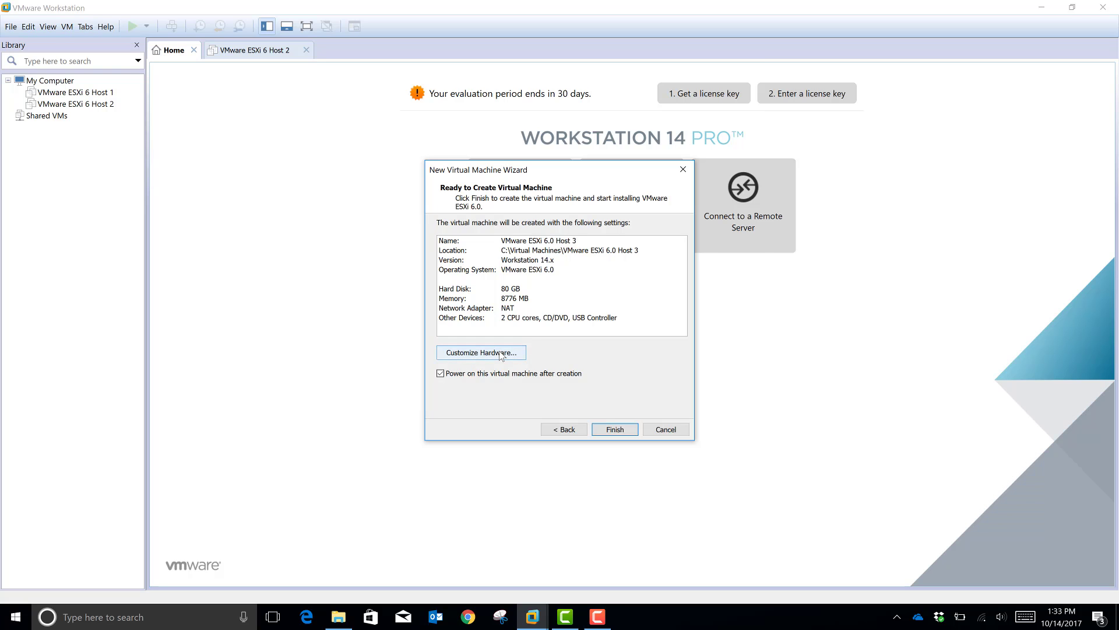
Step: Customize the virtual machine's hardware by adding two more network adapters that use NAT
click(500, 352)
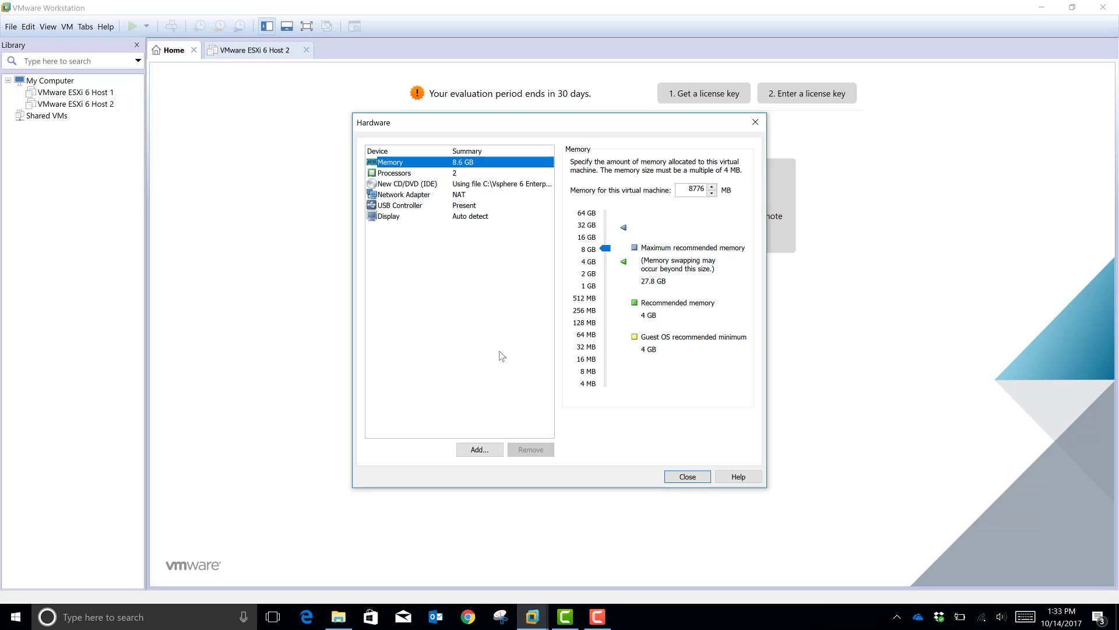
click(465, 452)
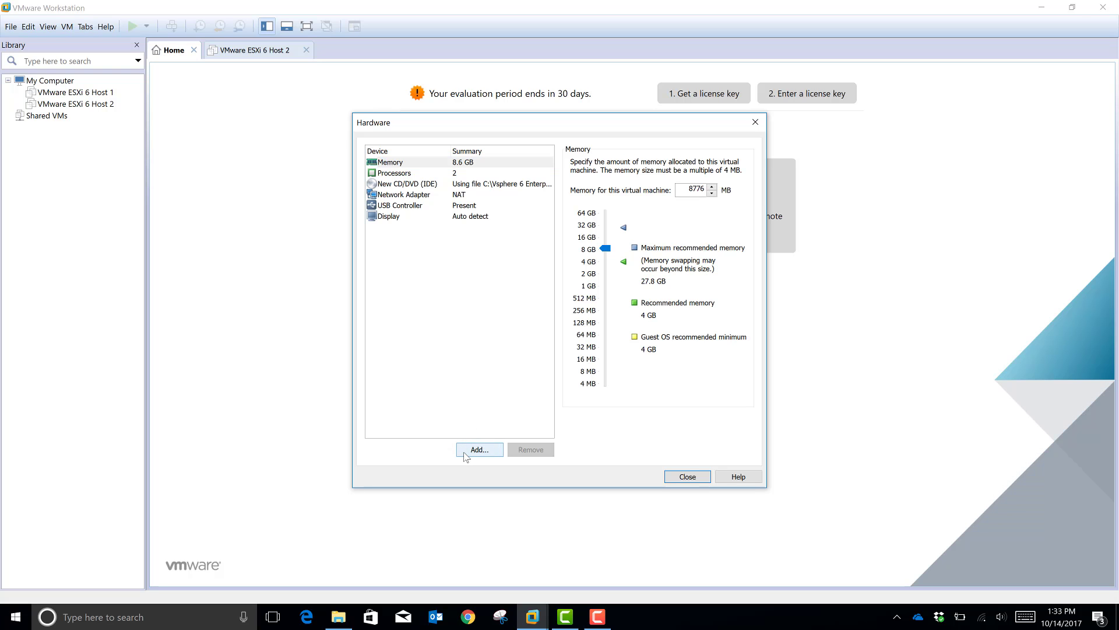
click(479, 261)
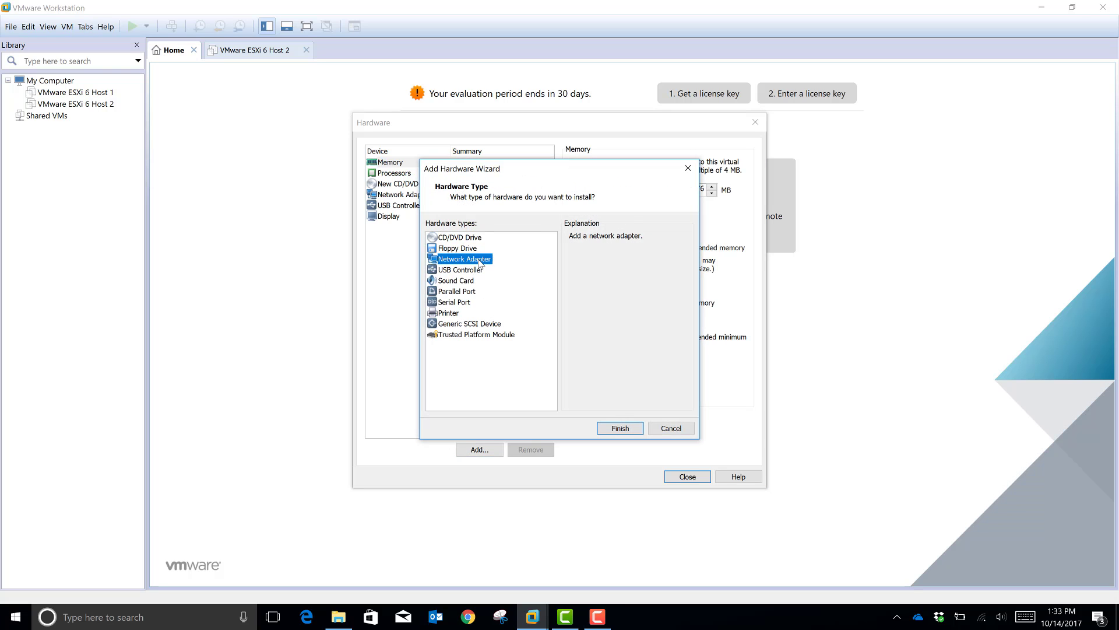
click(619, 427)
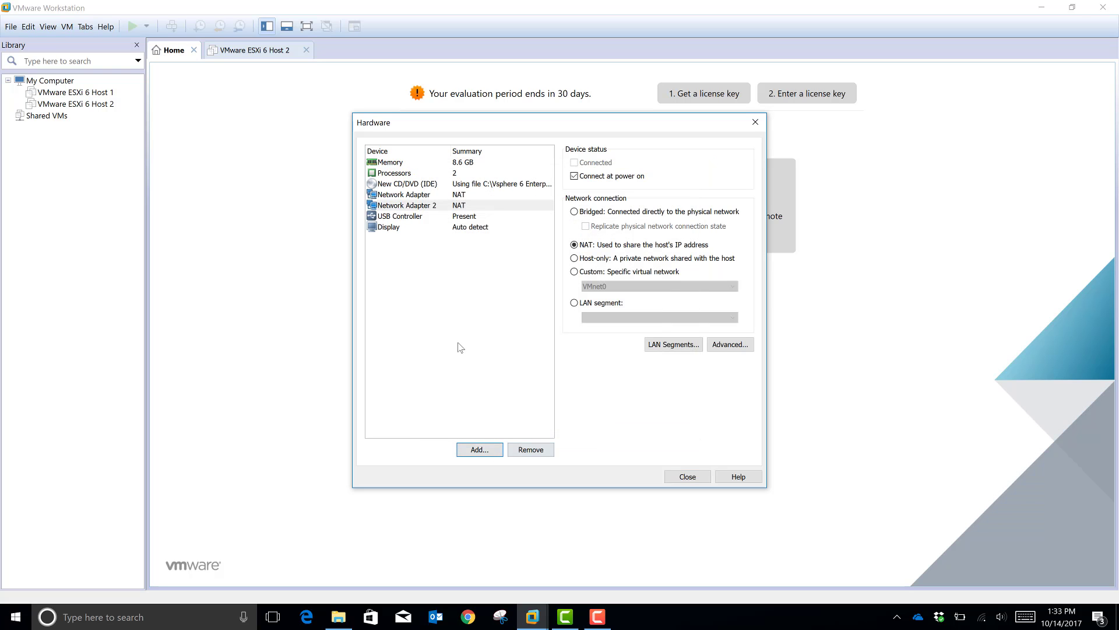
click(480, 450)
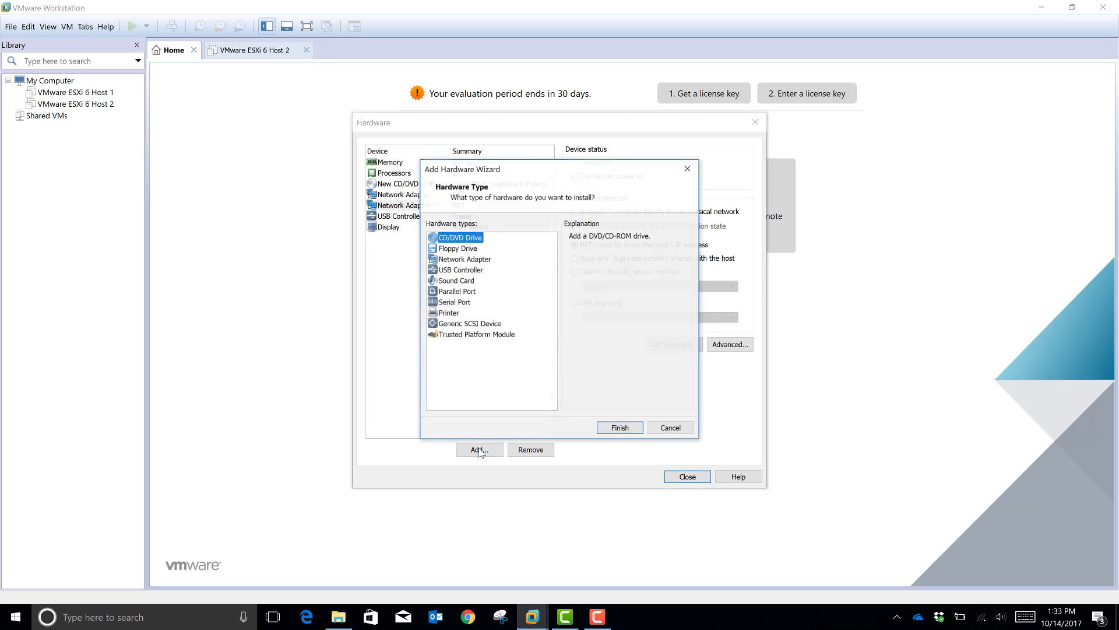
click(471, 261)
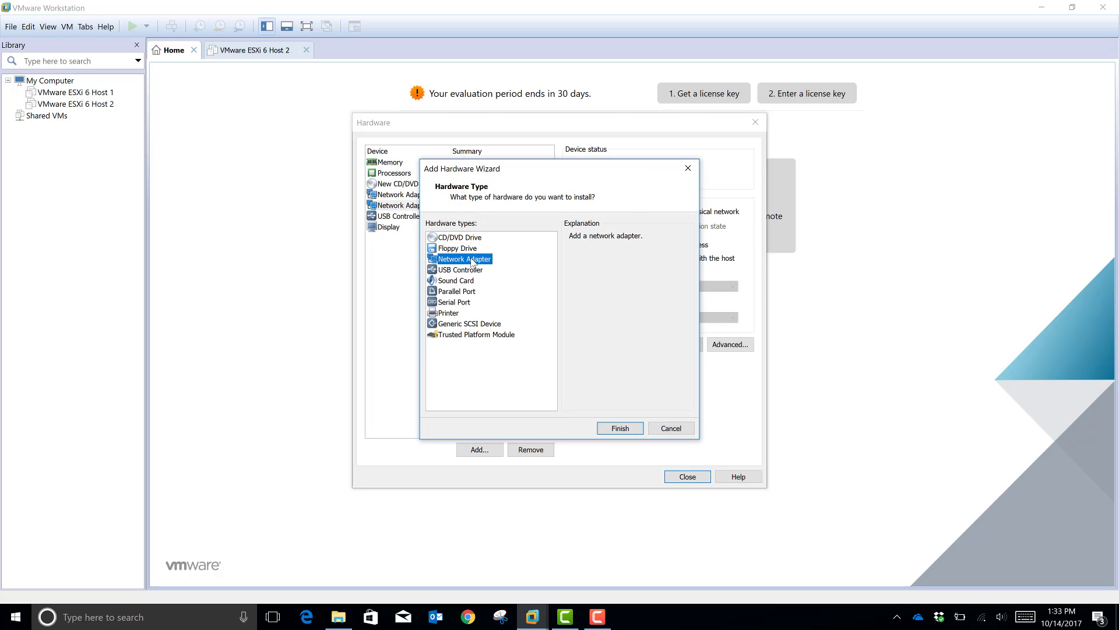
click(618, 429)
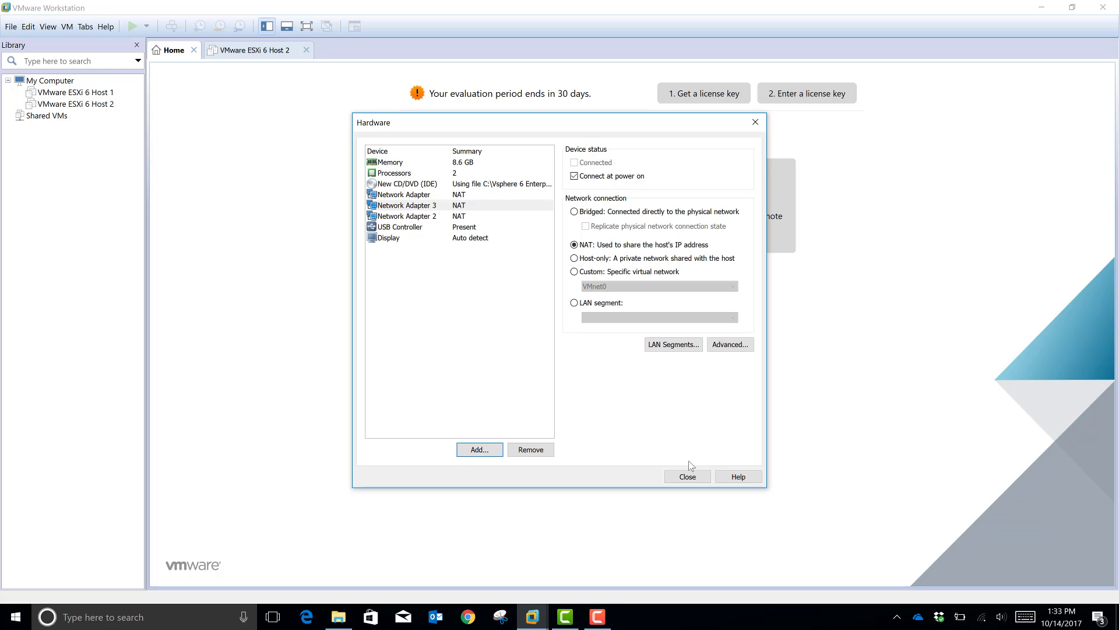
click(684, 480)
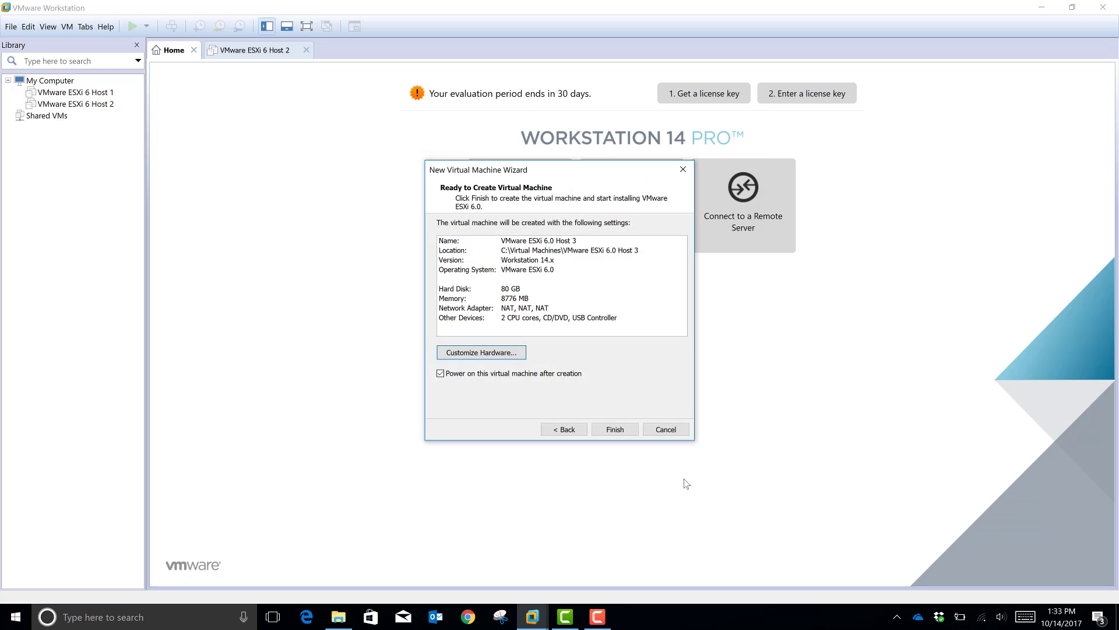
Step: Finish creating the virtual machine with automatic power-on and show its console in full screen
click(613, 430)
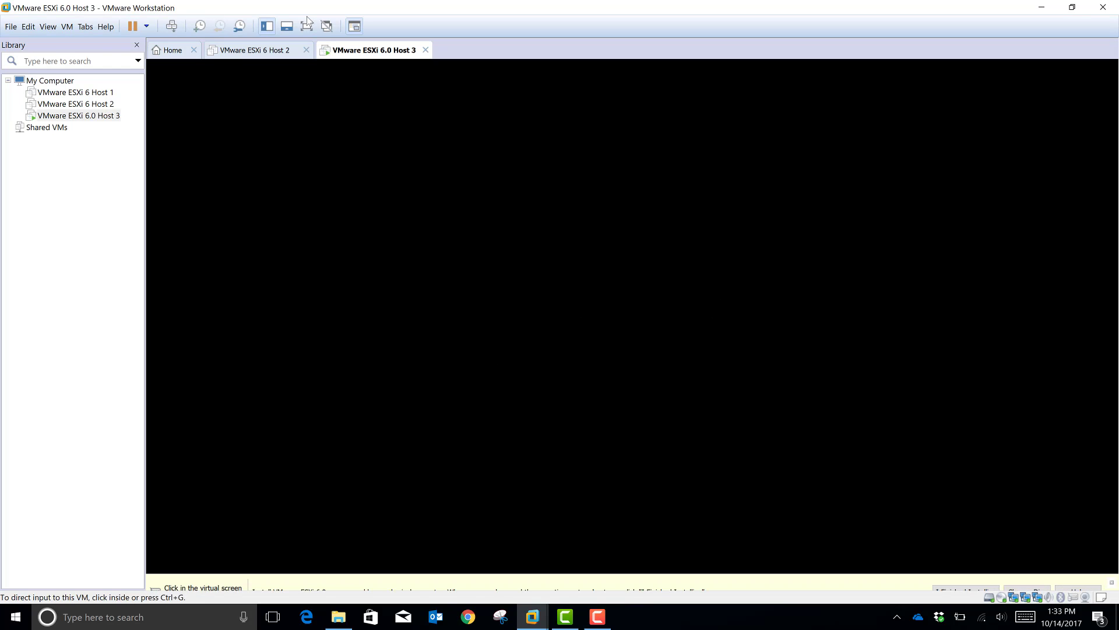
click(306, 26)
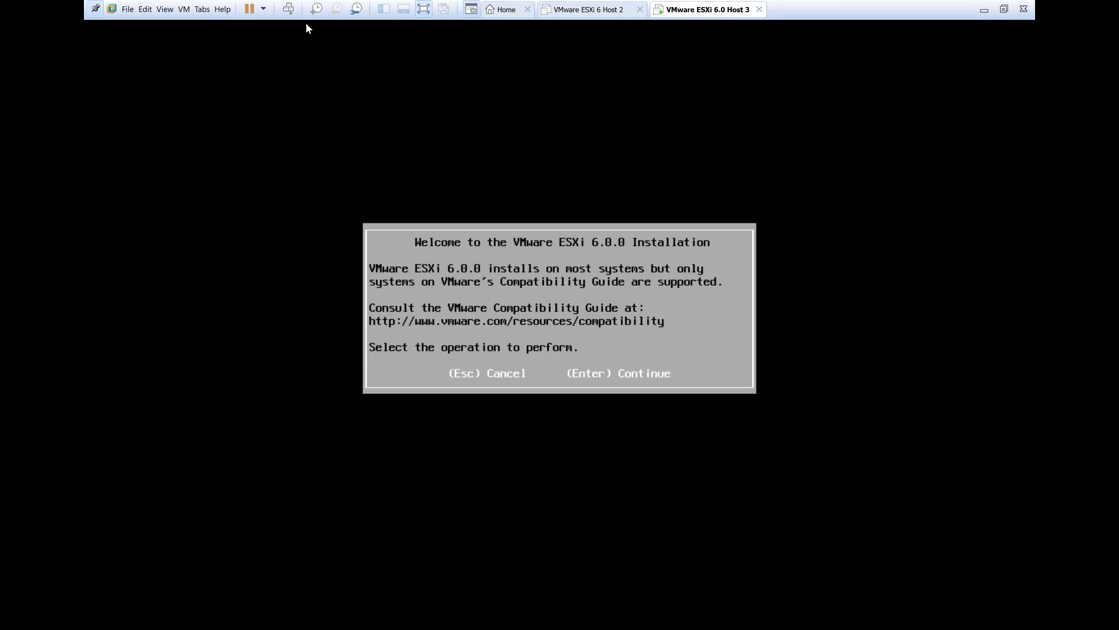
Step: Continue past the VMware ESXi 6.0.0 installation welcome and accept the End User License Agreement
key(Return)
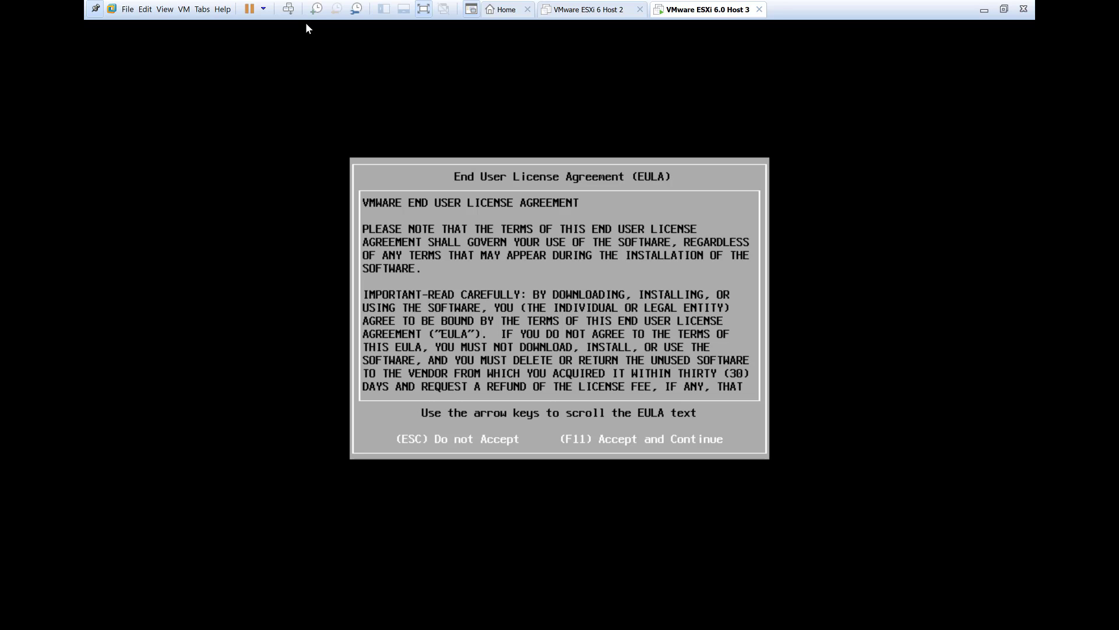
key(F11)
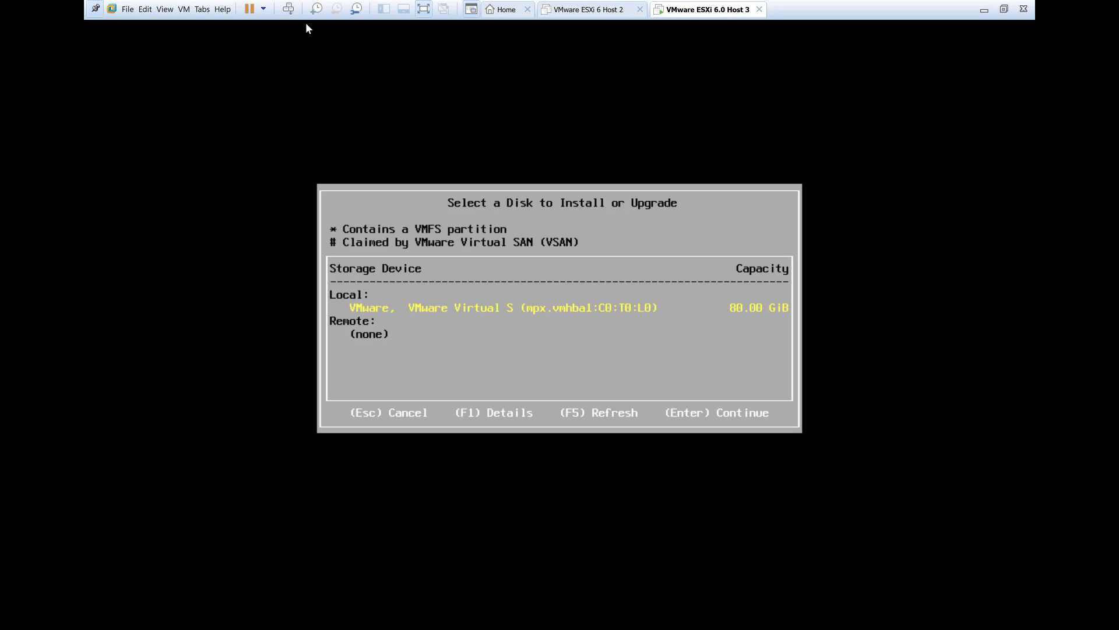
Step: Choose the local 80 GiB VMware virtual disk as the installation target and the US Default keyboard layout
key(Return)
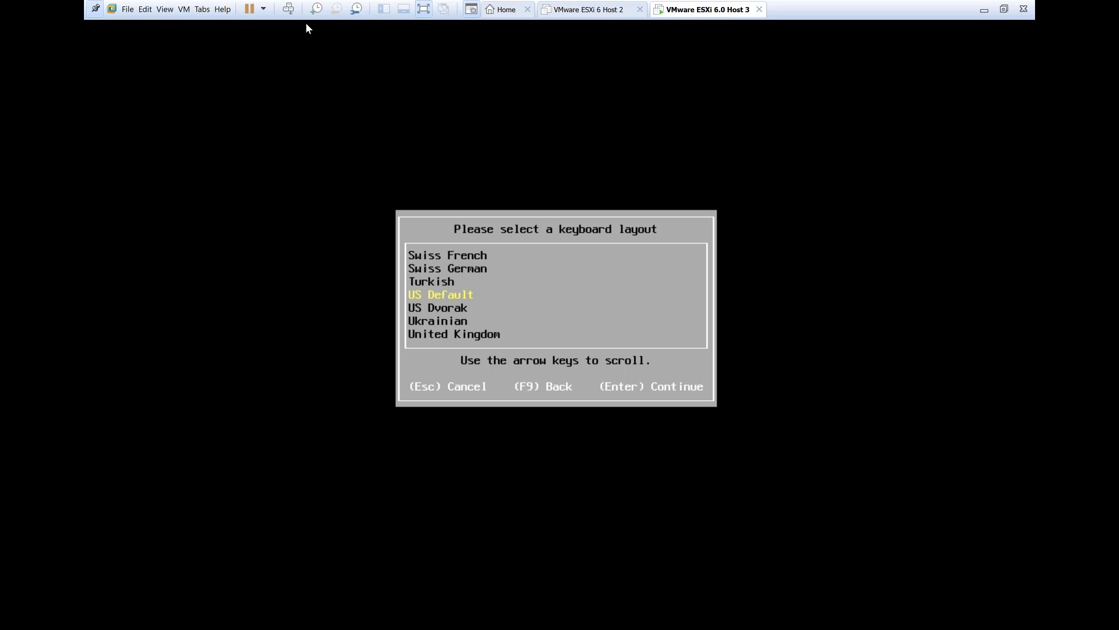
key(Return)
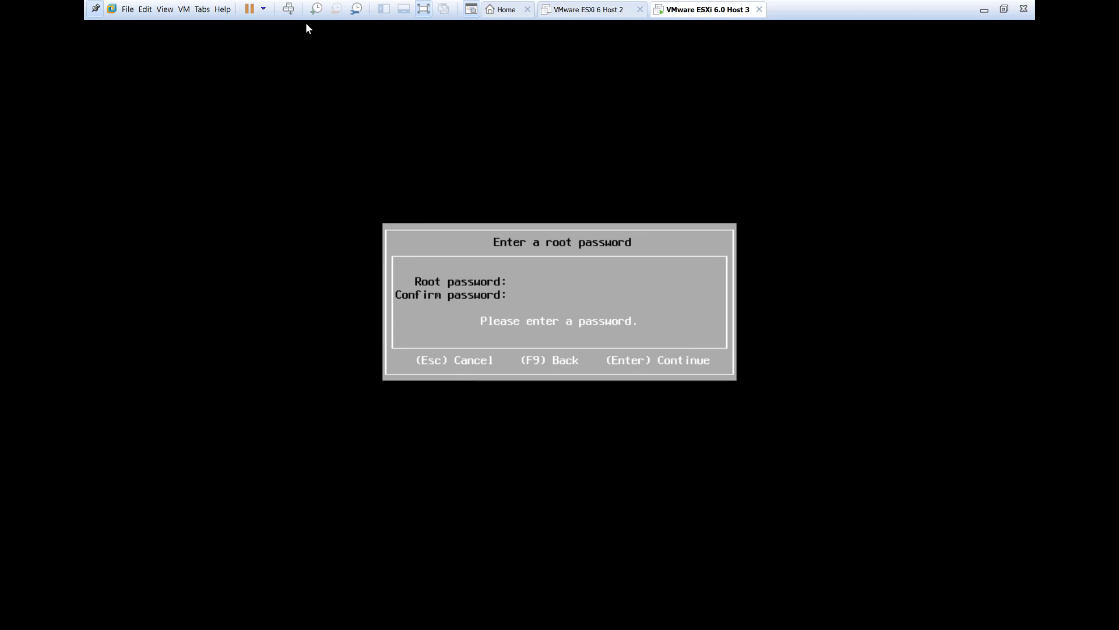
Step: Enter and confirm the root password, and start the ESXi 6.0.0 installation on the selected disk
text(****)
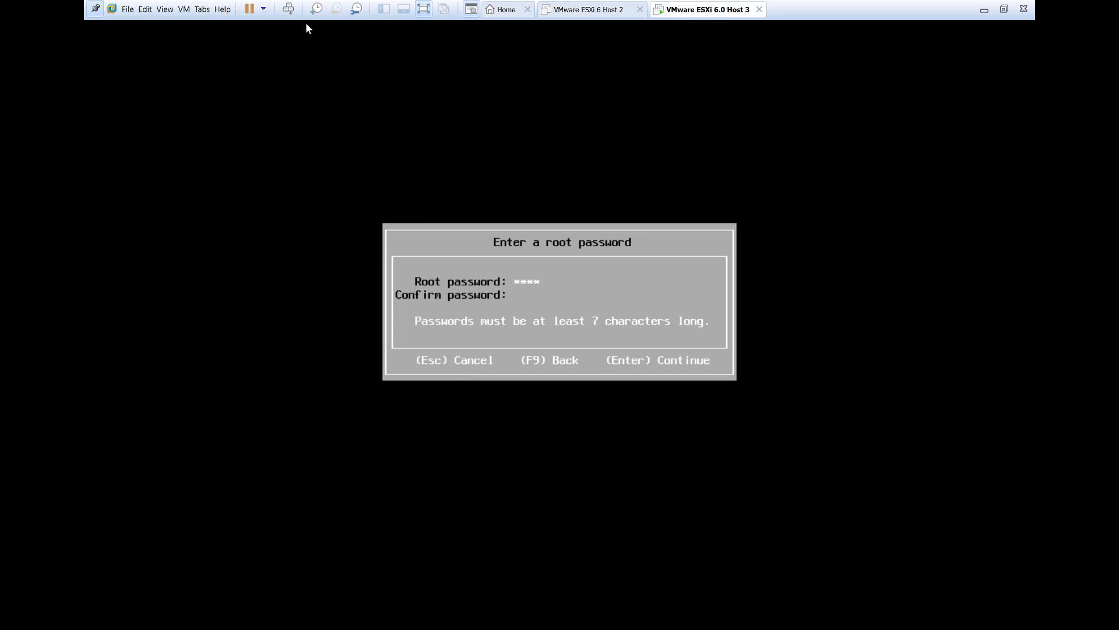
text(***)
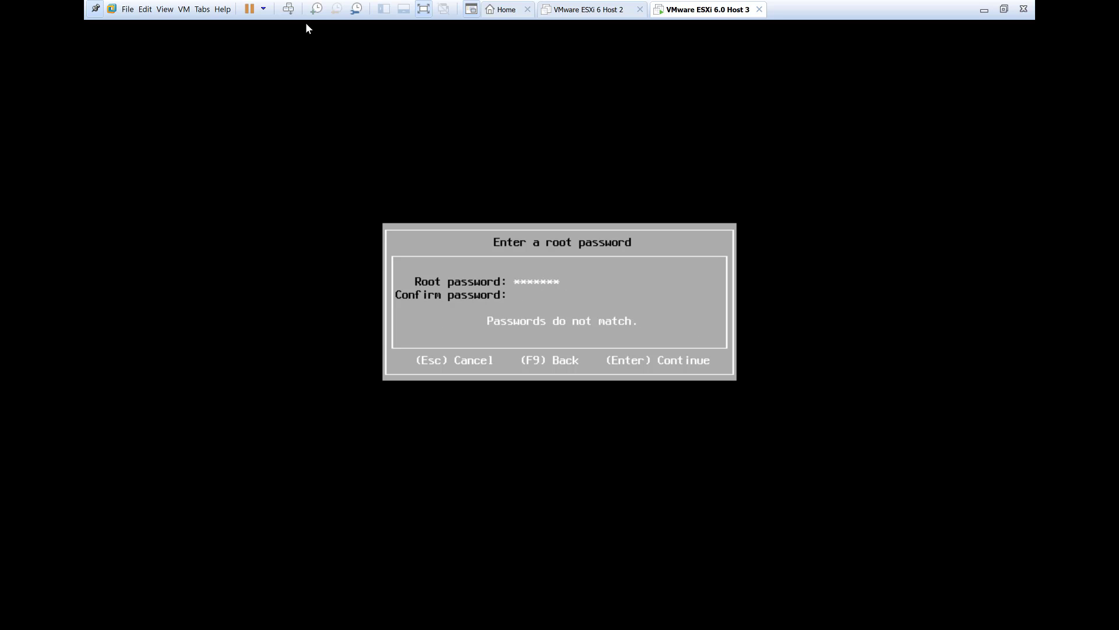
text(*******)
key(Return)
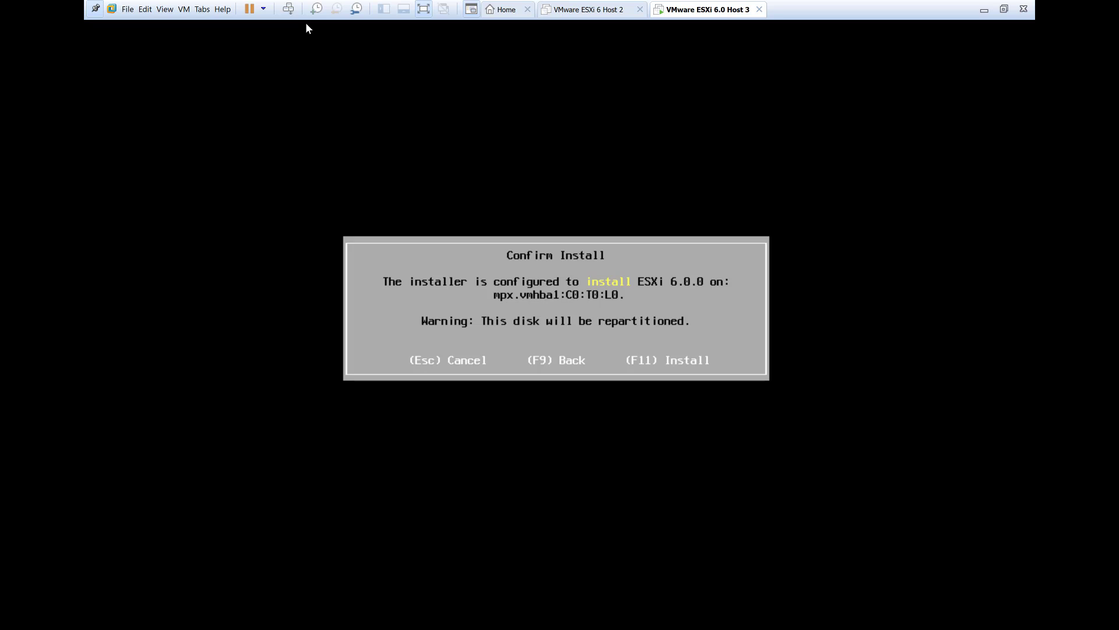
key(F11)
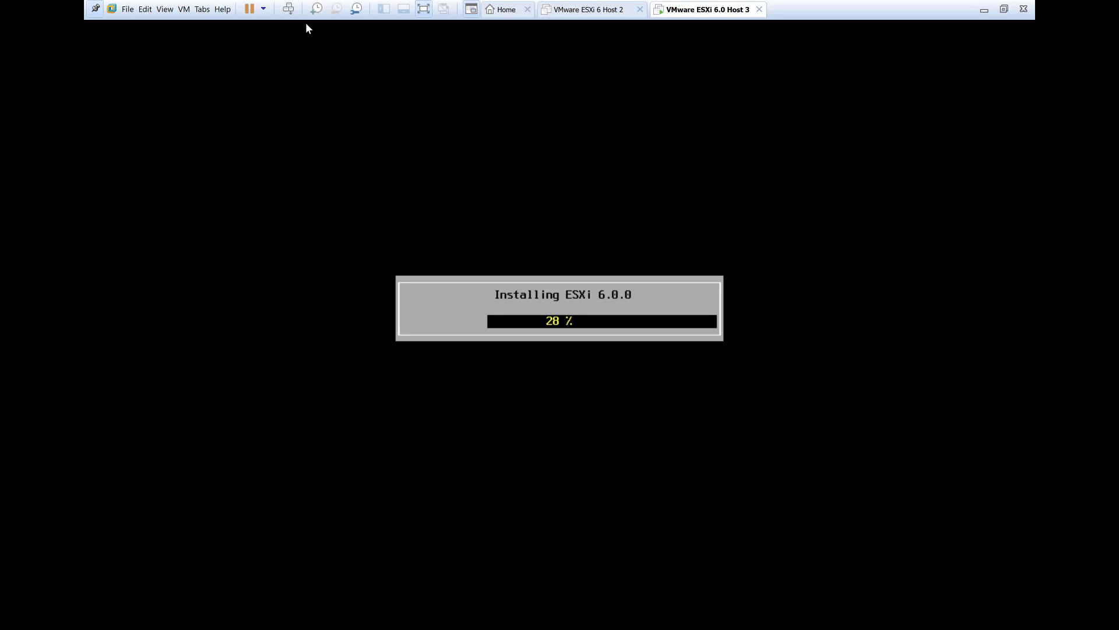
click(1004, 8)
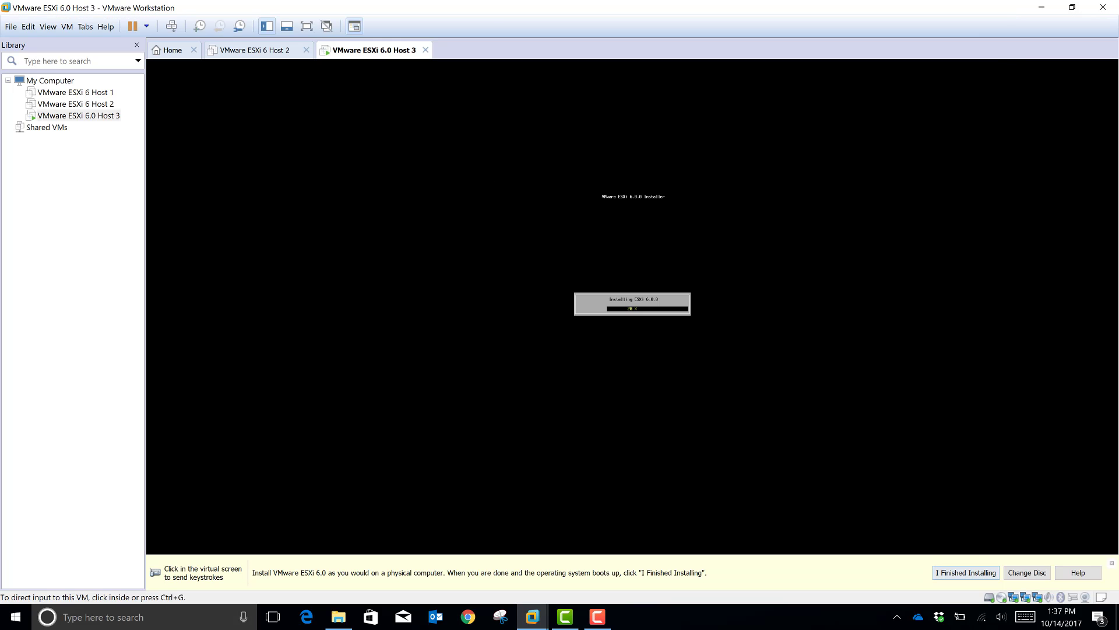
click(565, 619)
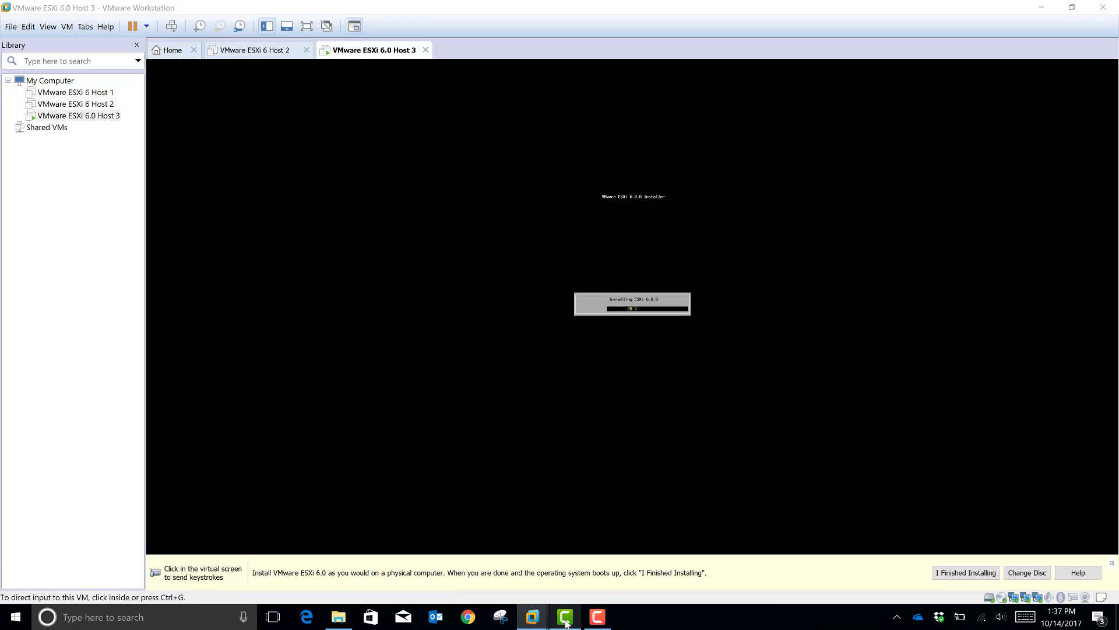
click(565, 620)
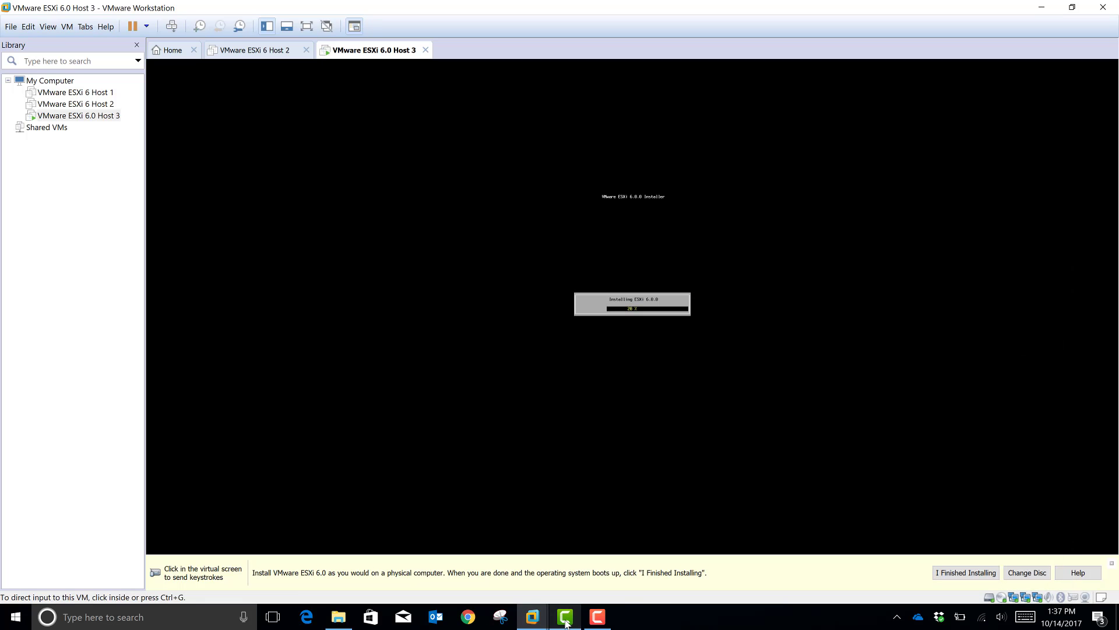
click(566, 621)
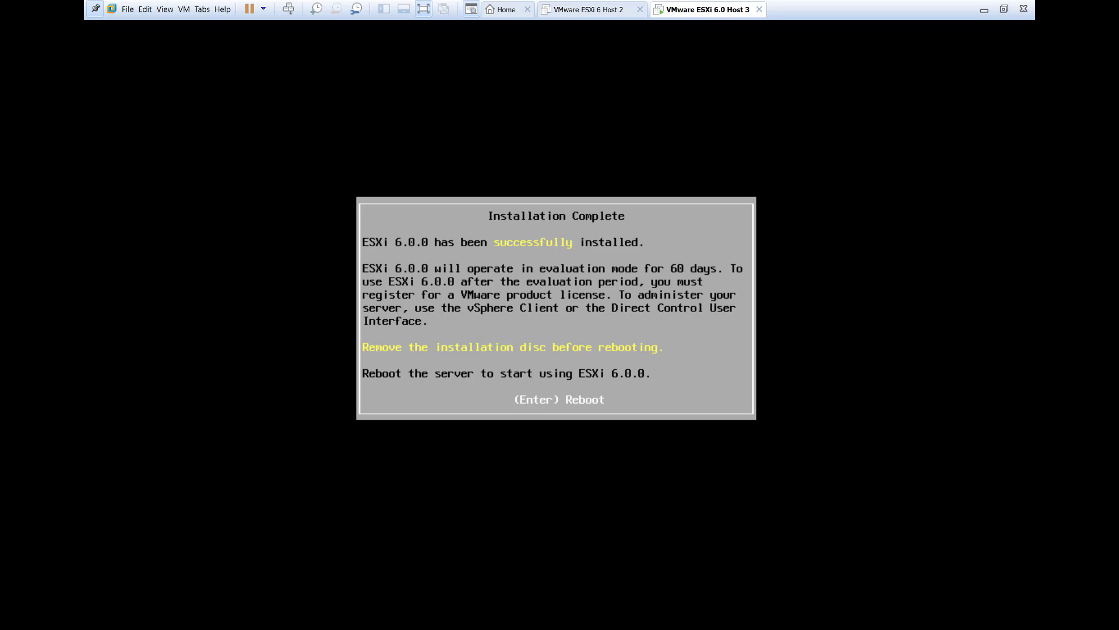
Step: Reboot the installed ESXi server and log in to its system customization as root with the root password
key(Return)
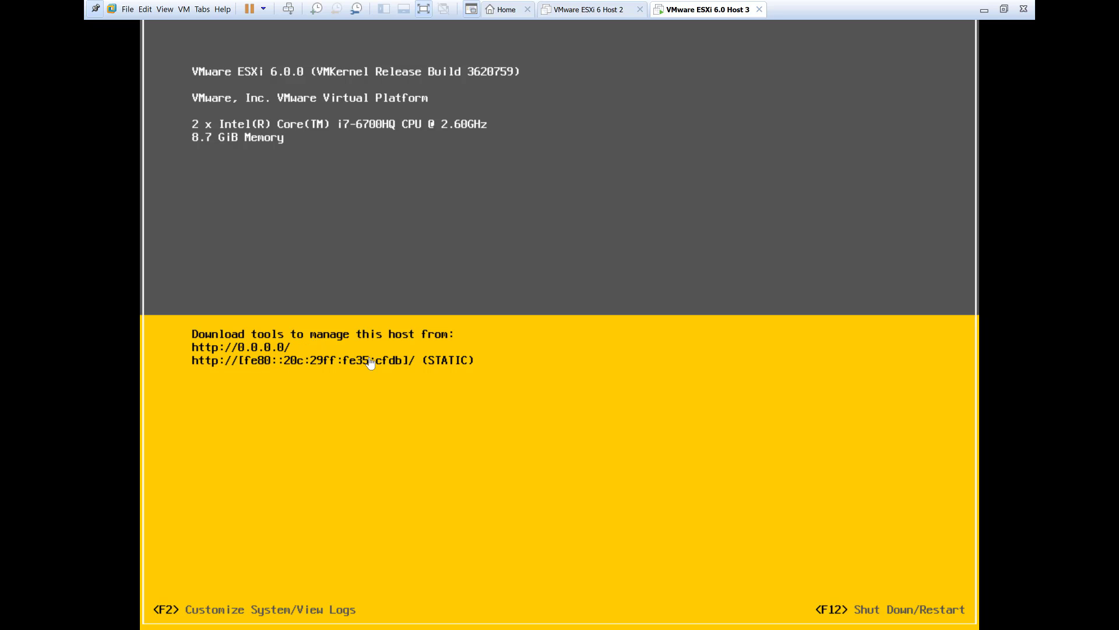
click(478, 423)
key(F2)
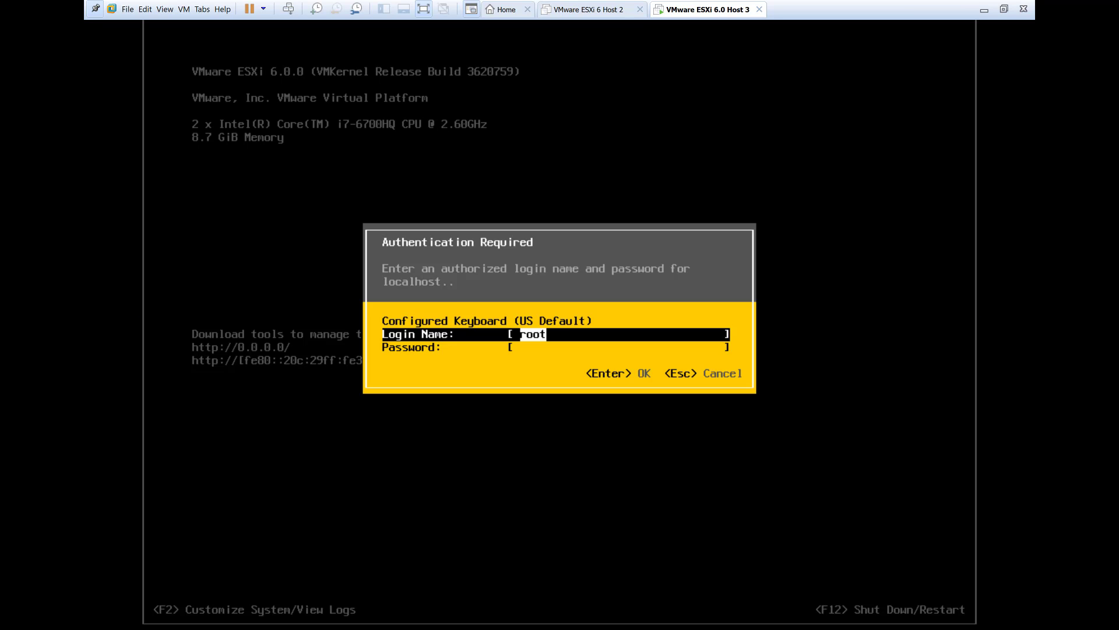
key(Tab)
text(****)
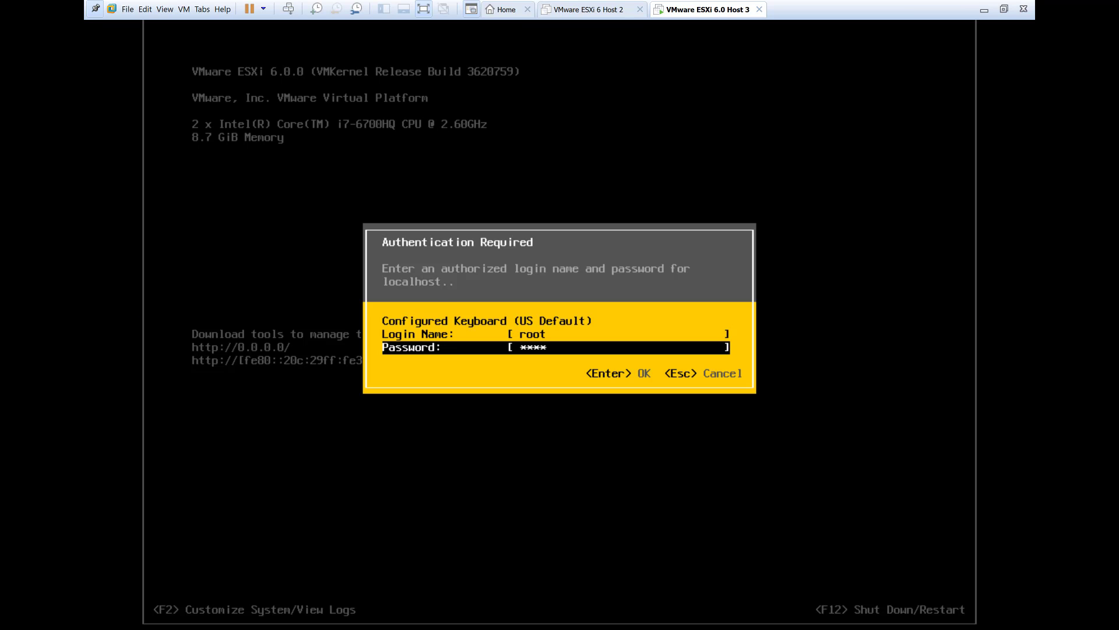
text(***)
key(Return)
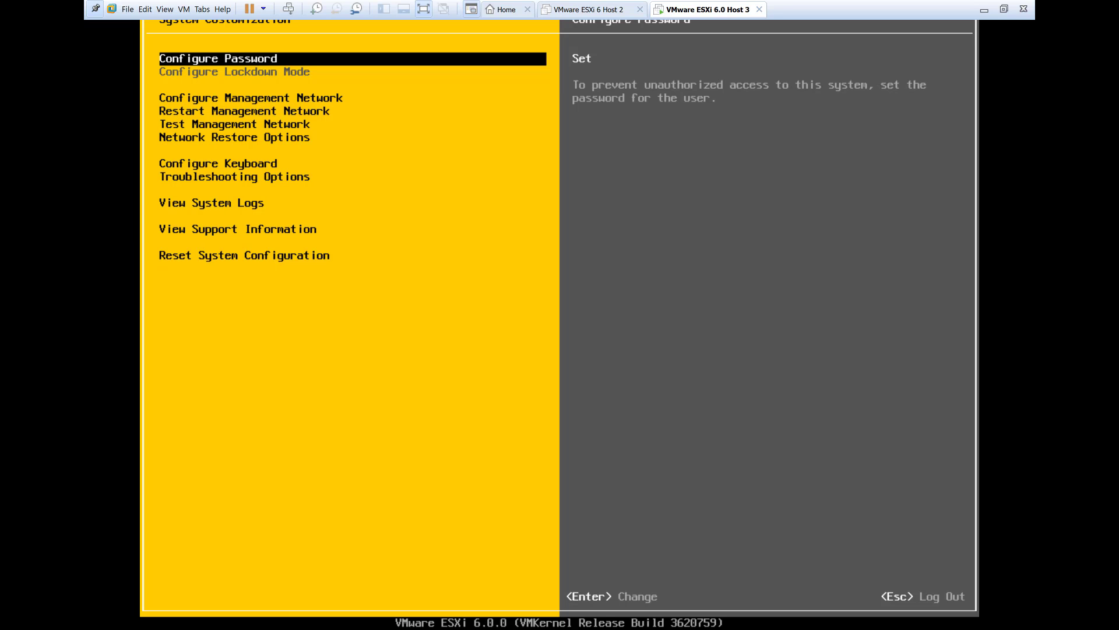
Step: Open the management network configuration in the host's System Customization
key(Down)
key(Up)
key(Down)
key(Down)
key(Up)
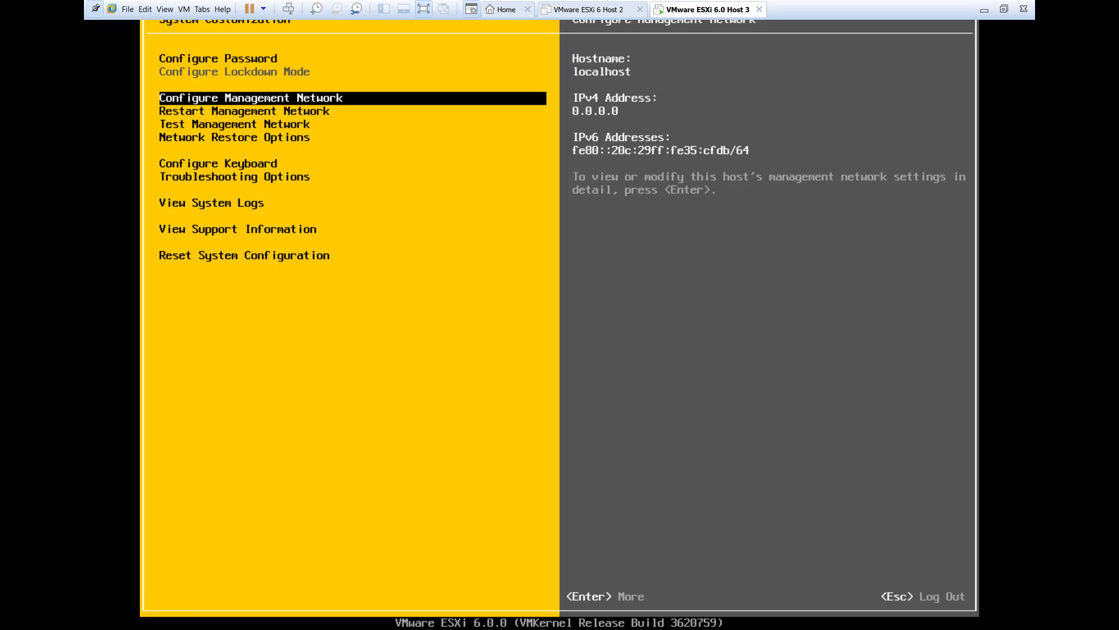
key(Return)
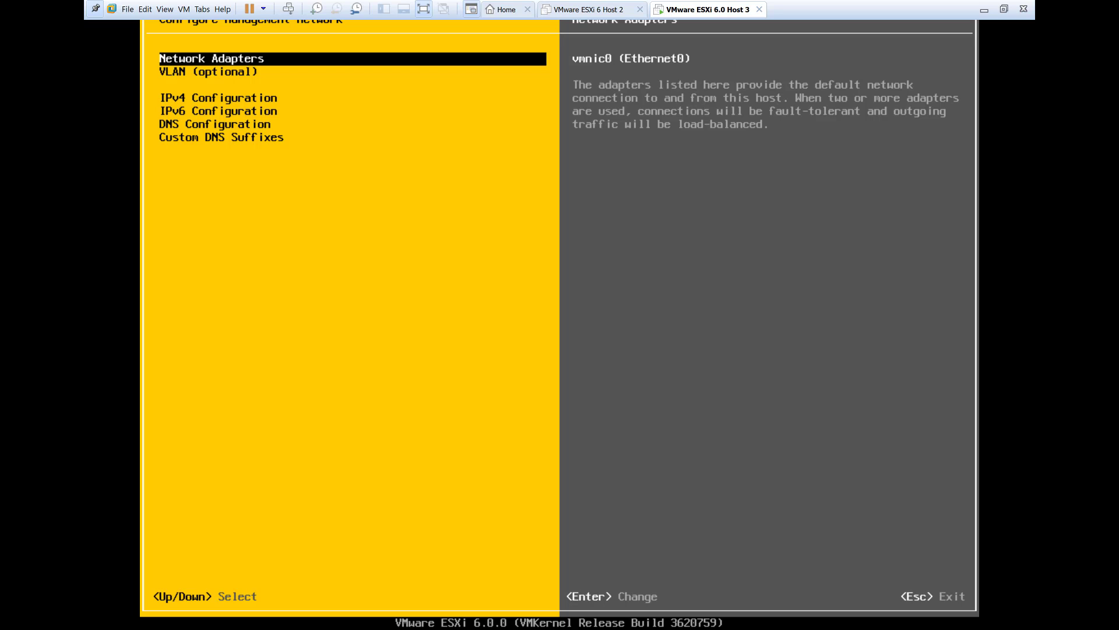
Step: Examine the network adapters offered for the host's default management network connection: vmnic0, vmnic1 and vmnic2
key(Return)
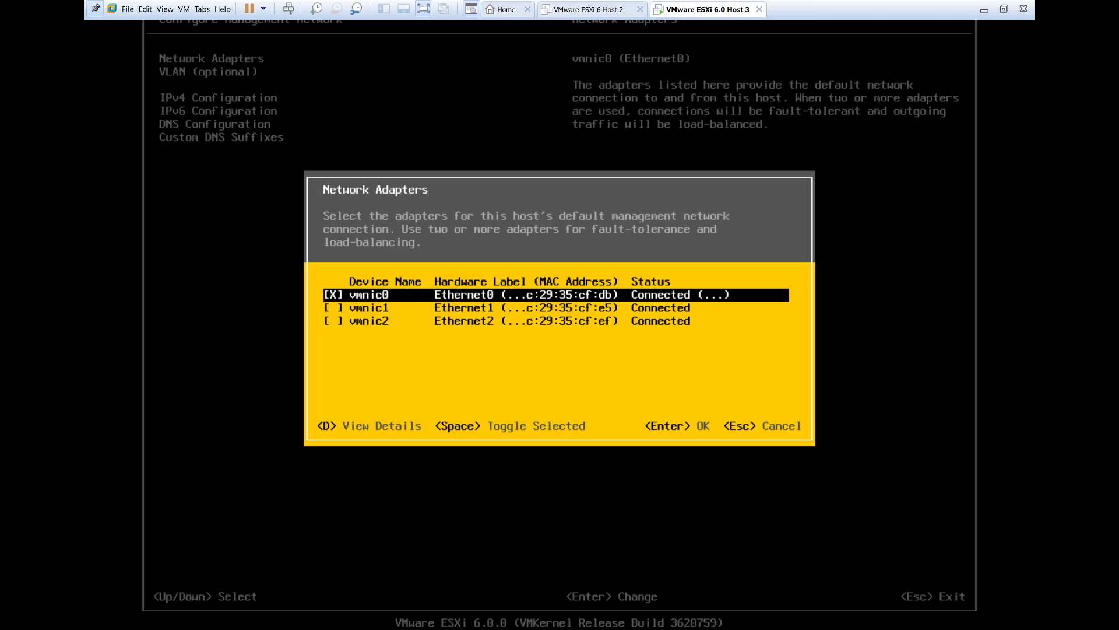
key(Down)
key(Down)
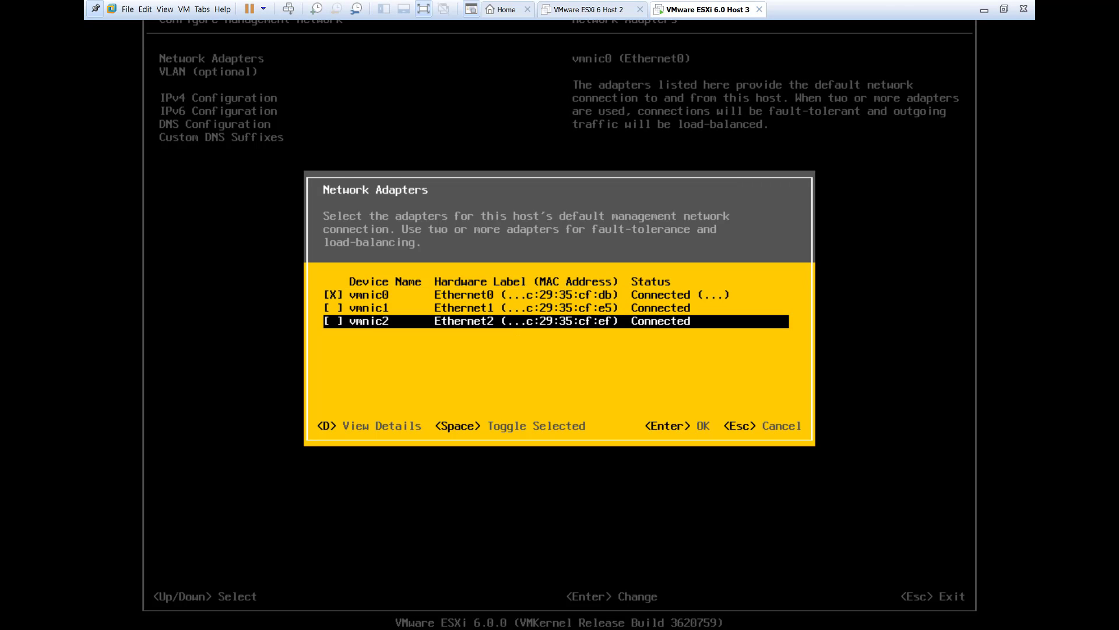
key(Up)
key(Up)
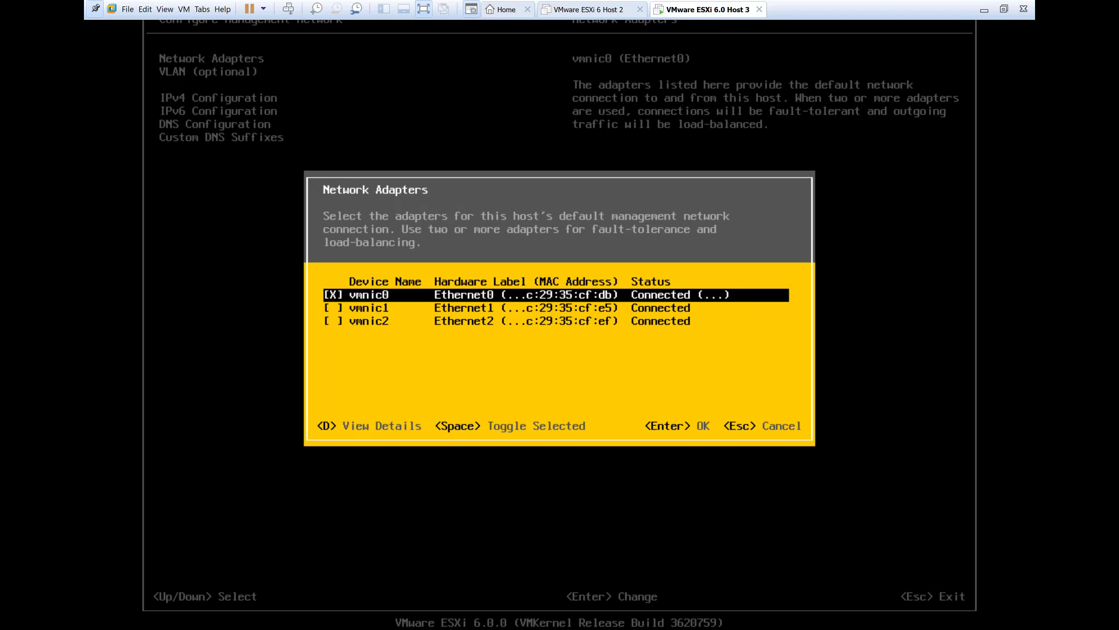
key(Down)
key(Down)
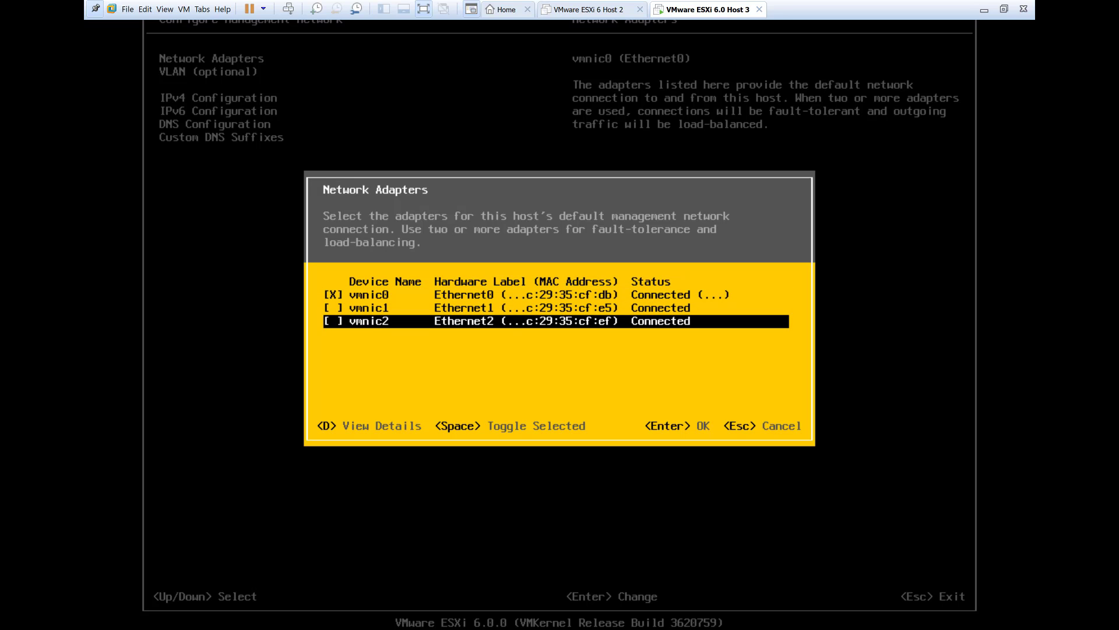
key(Up)
key(Up)
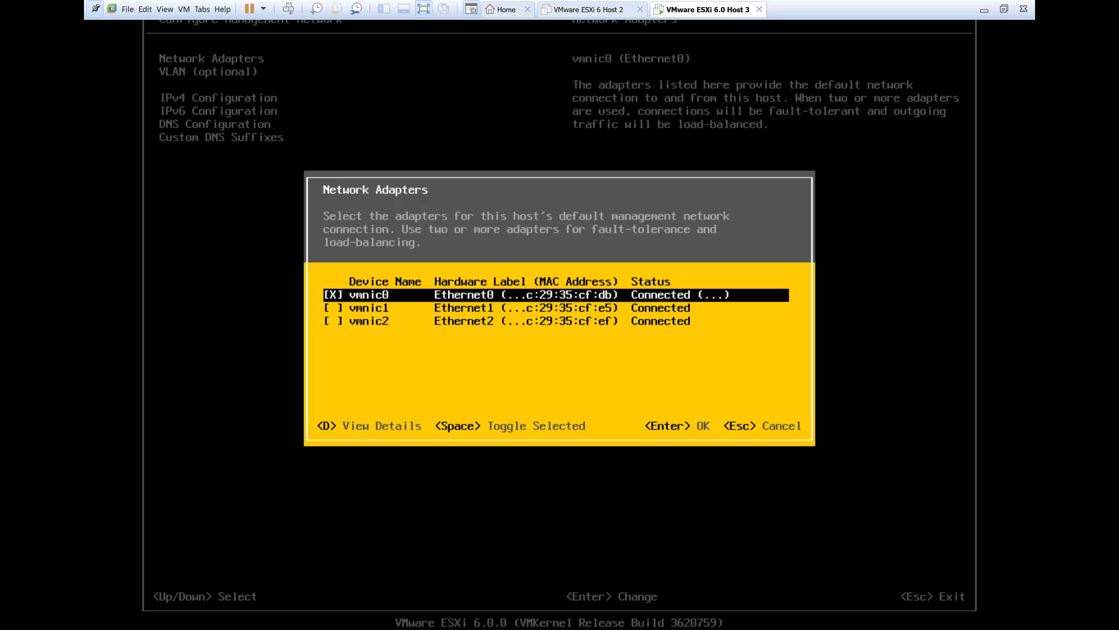
key(Return)
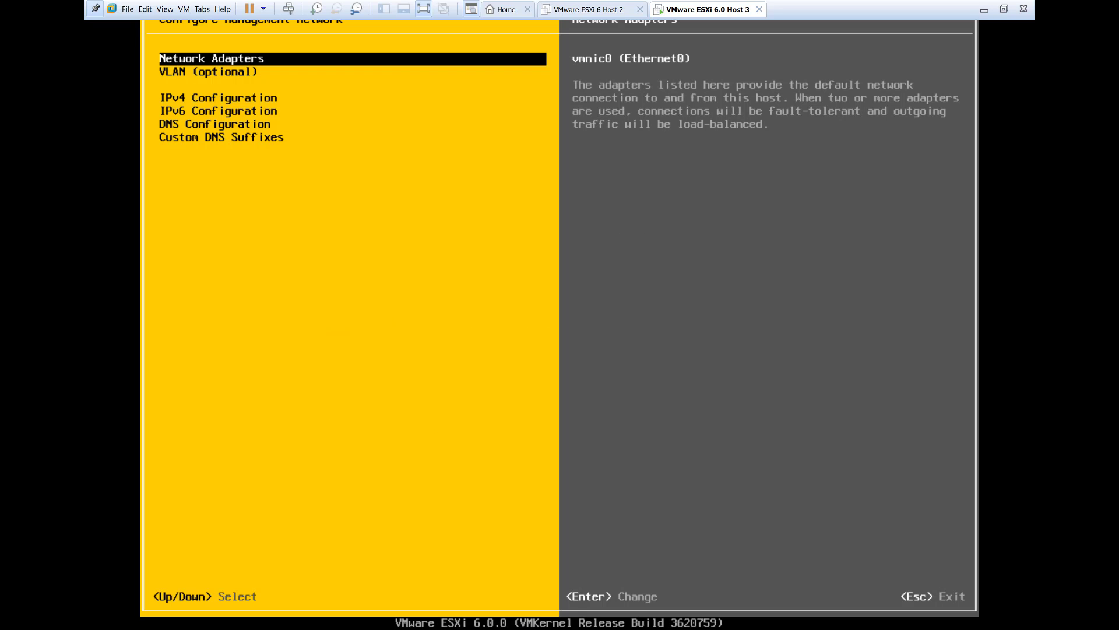
key(Down)
key(Down)
key(Up)
key(Up)
key(Return)
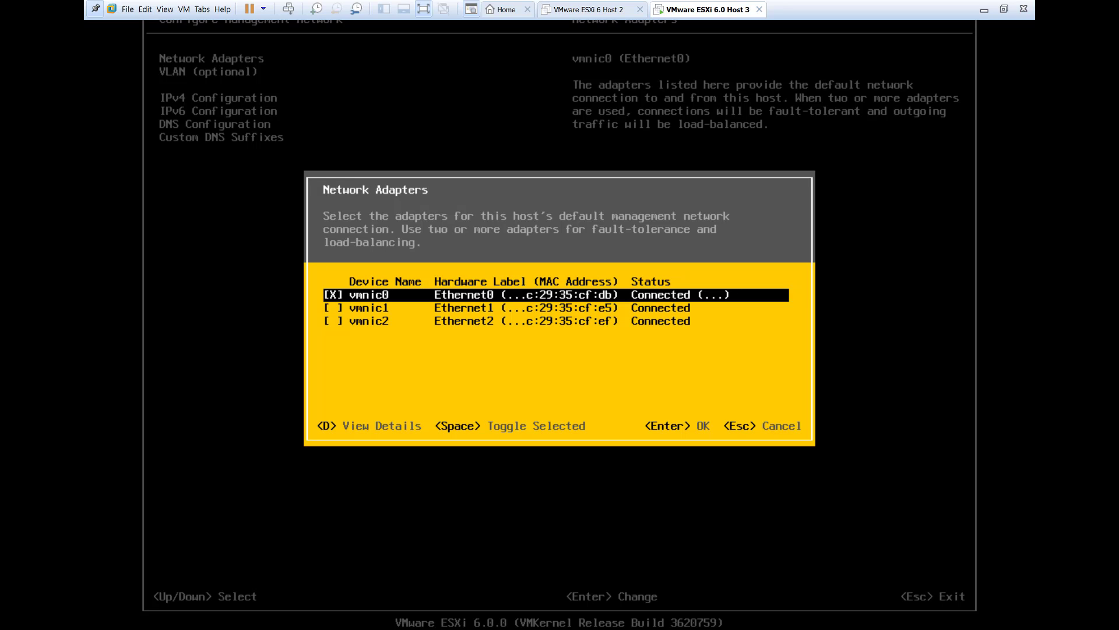
key(Down)
key(Up)
key(Return)
Step: Set the management network's IPv4 configuration to use a static IPv4 address and network configuration
key(Down)
key(Down)
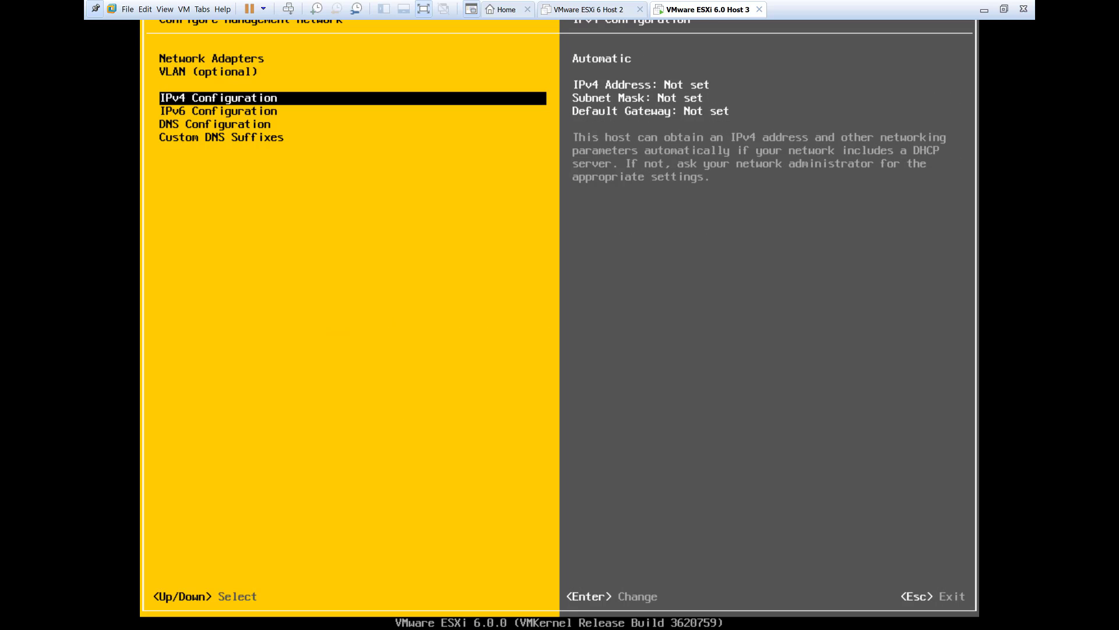
key(Return)
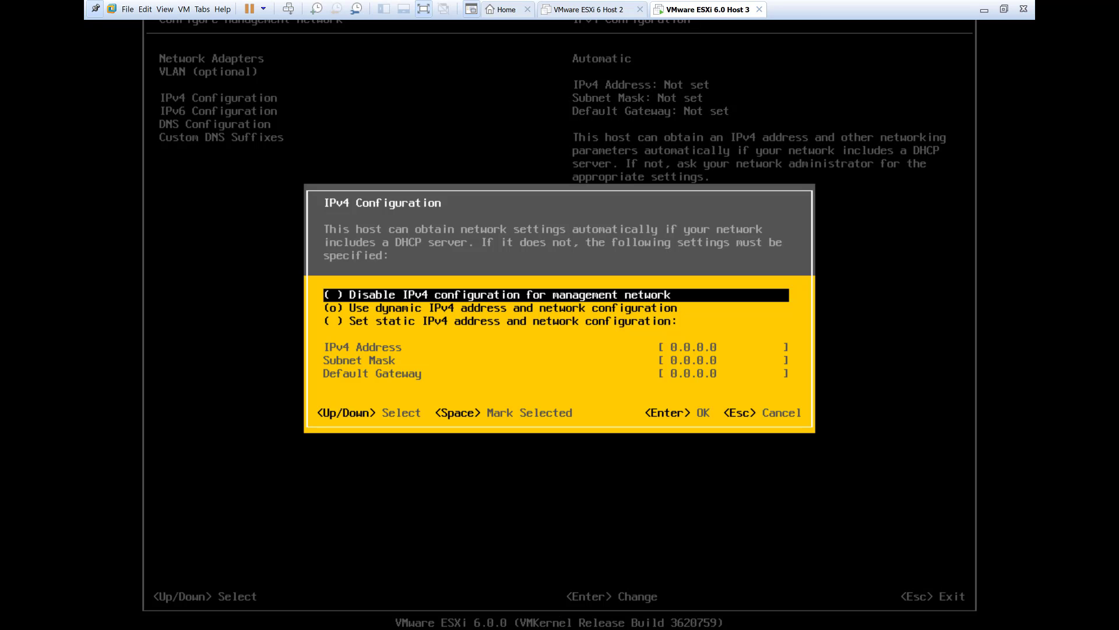
key(Down)
key(Down)
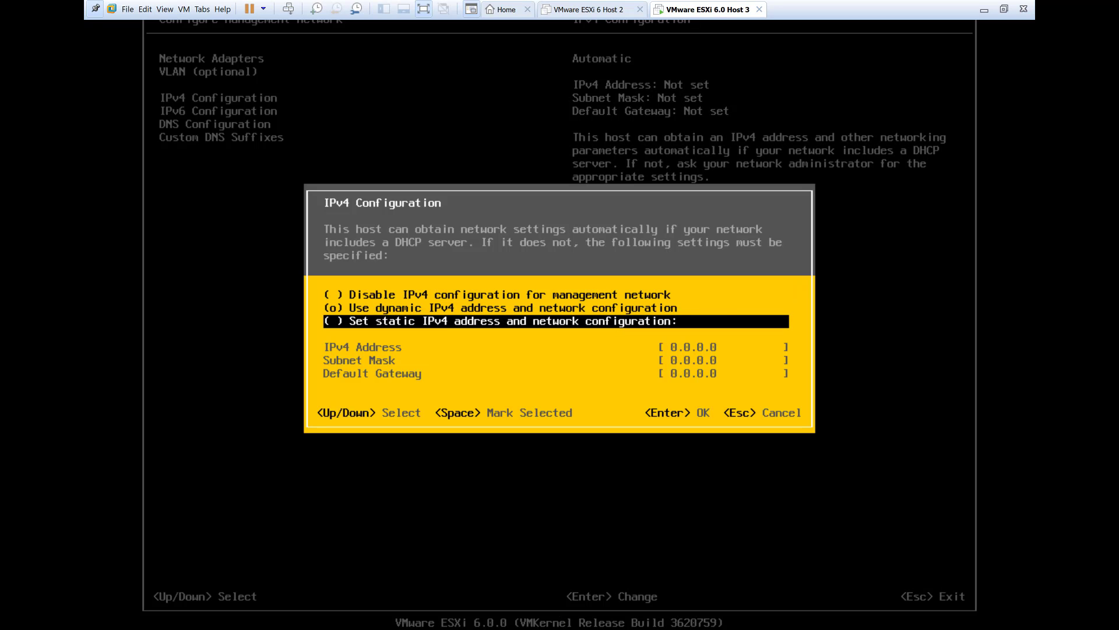
key(Up)
key(Up)
key(Down)
key(Down)
key(Up)
key(Up)
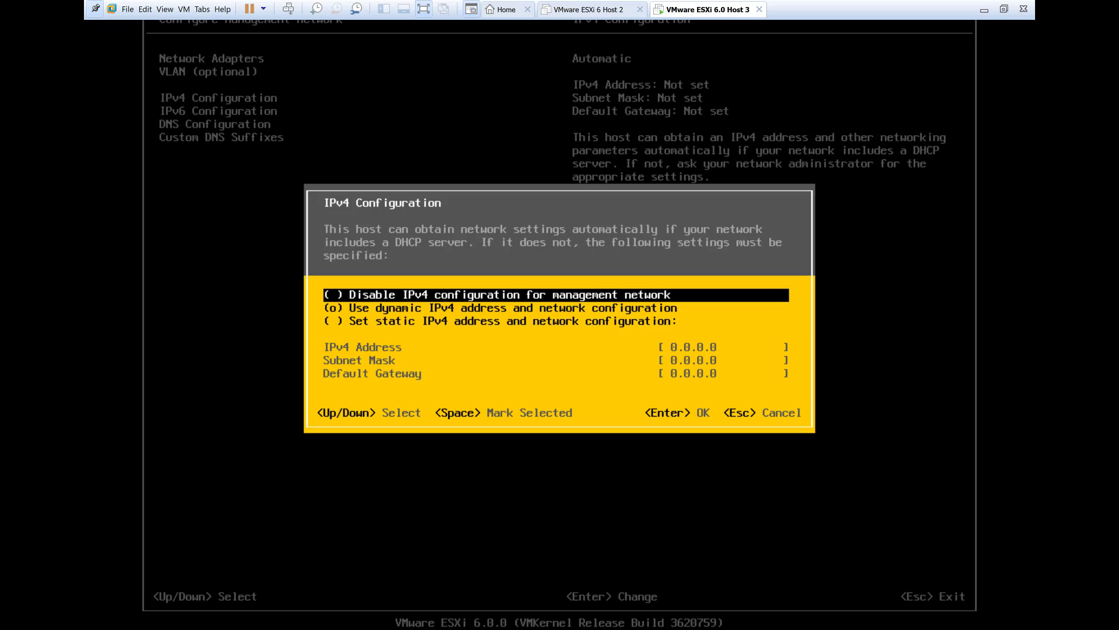
key(Down)
key(Down)
key(Up)
key(Up)
key(Down)
key(Down)
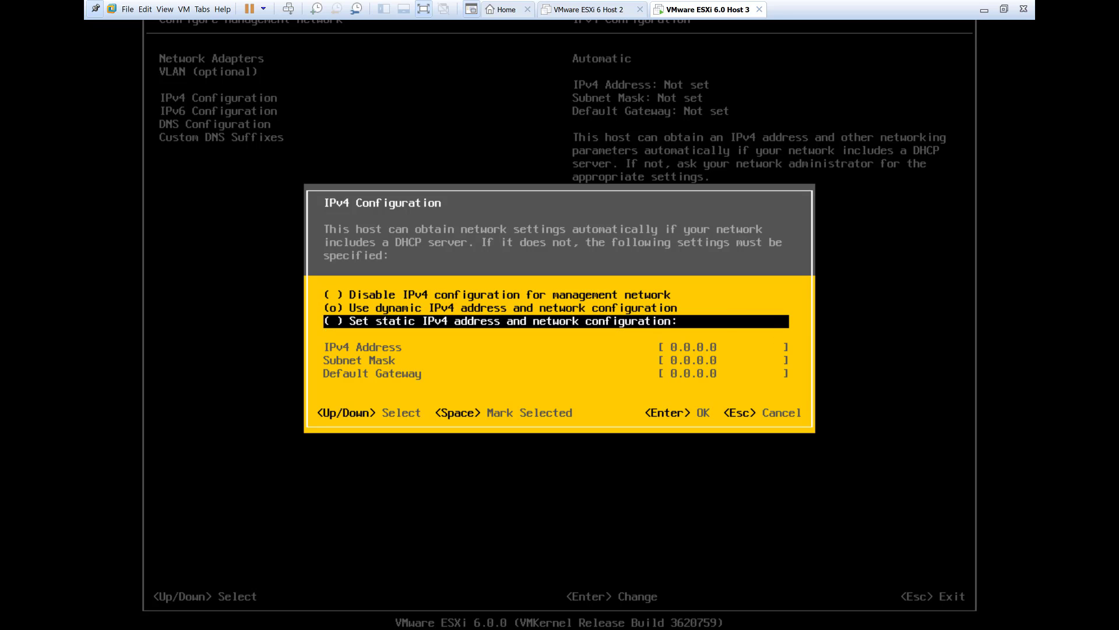
key(Up)
key(Up)
key(Down)
key(Down)
key(space)
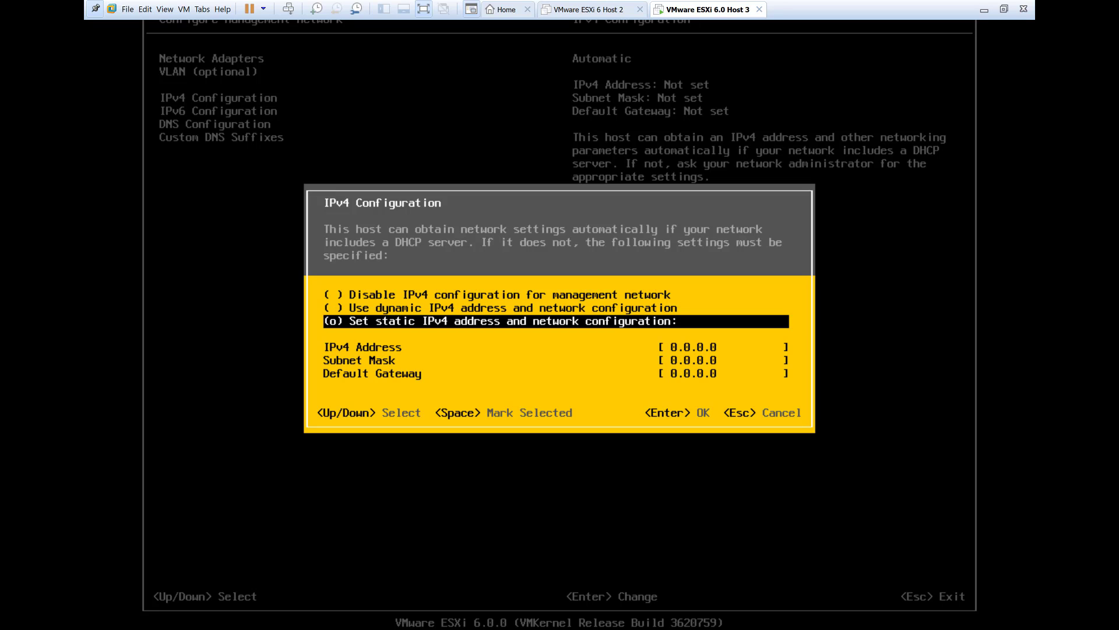
Step: Set the static IPv4 address to 192.168.245.5 with subnet mask 255.255.255.0 and apply the IPv4 configuration
key(Down)
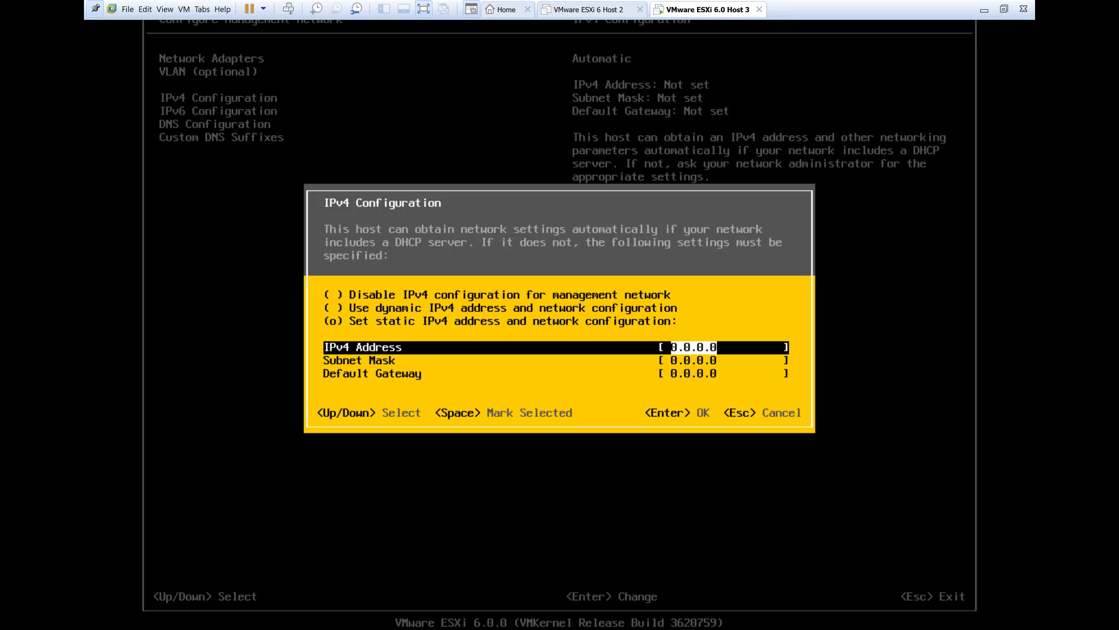
text(1)
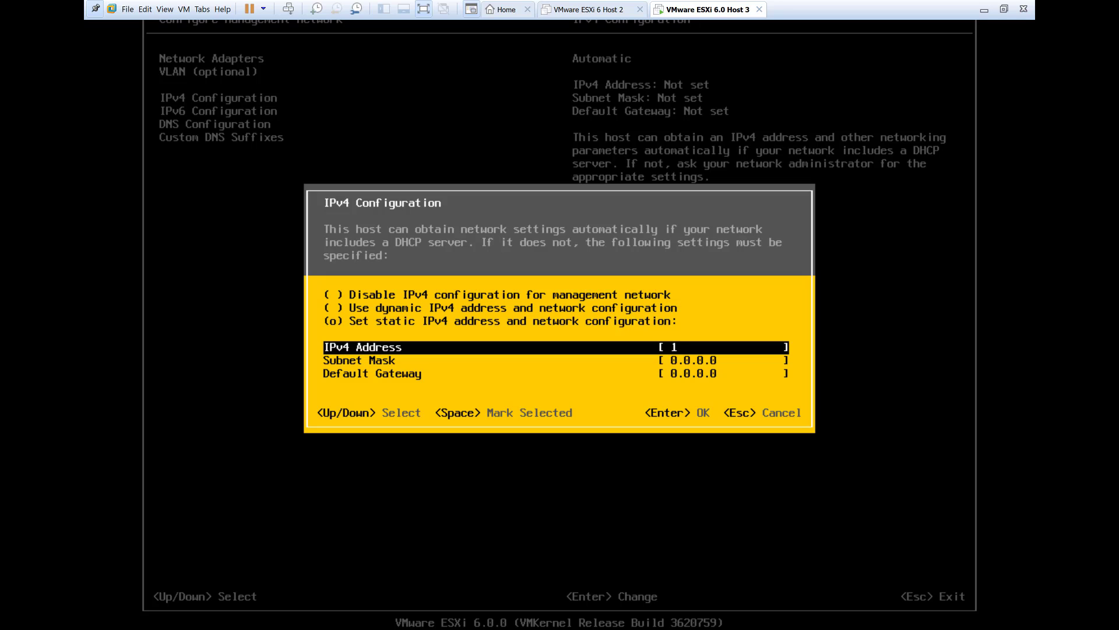
text(92.168.245.5)
key(Down)
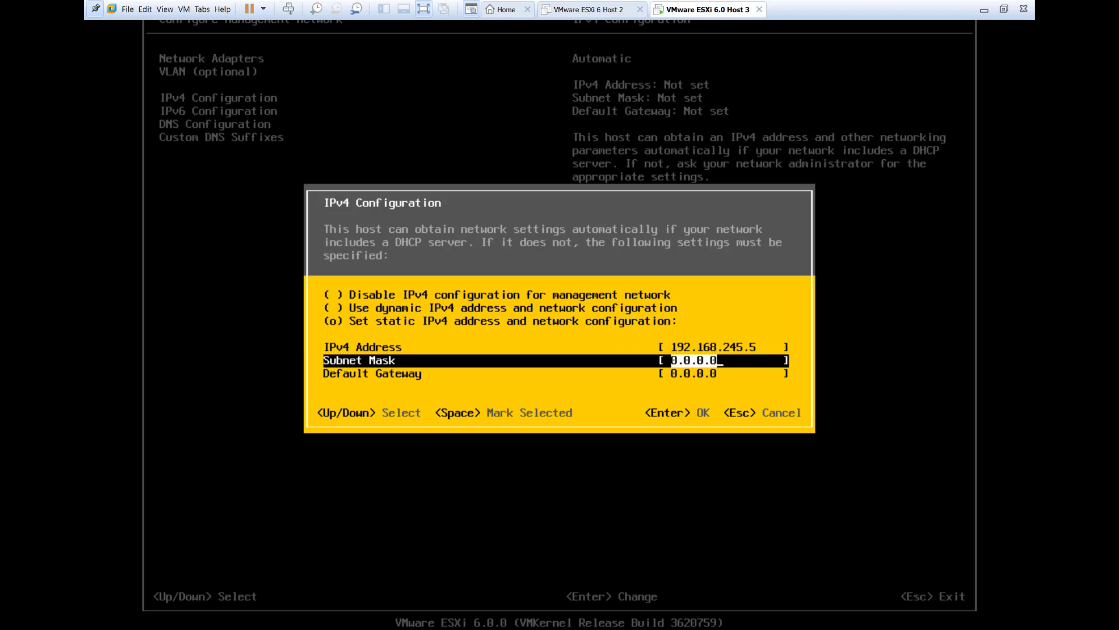
text(255)
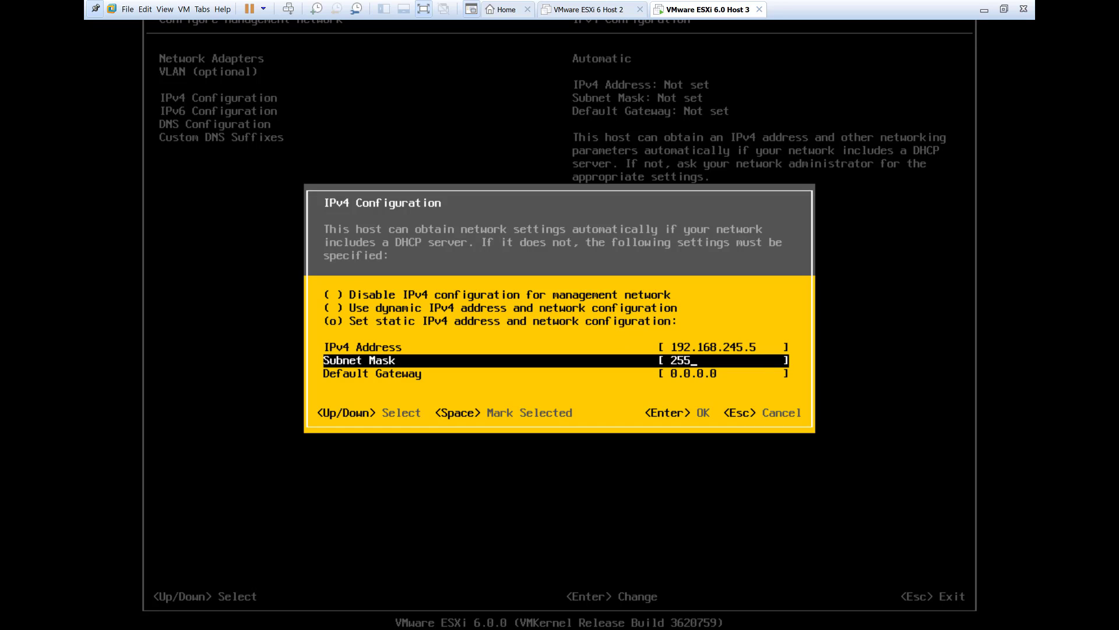
text(.255.255.0)
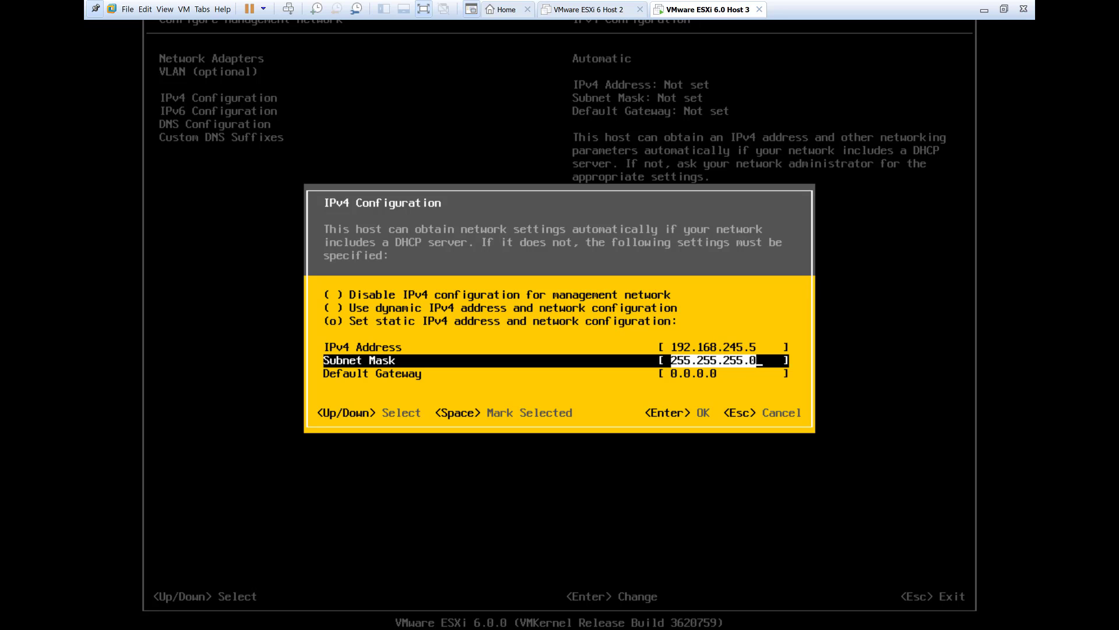
key(Return)
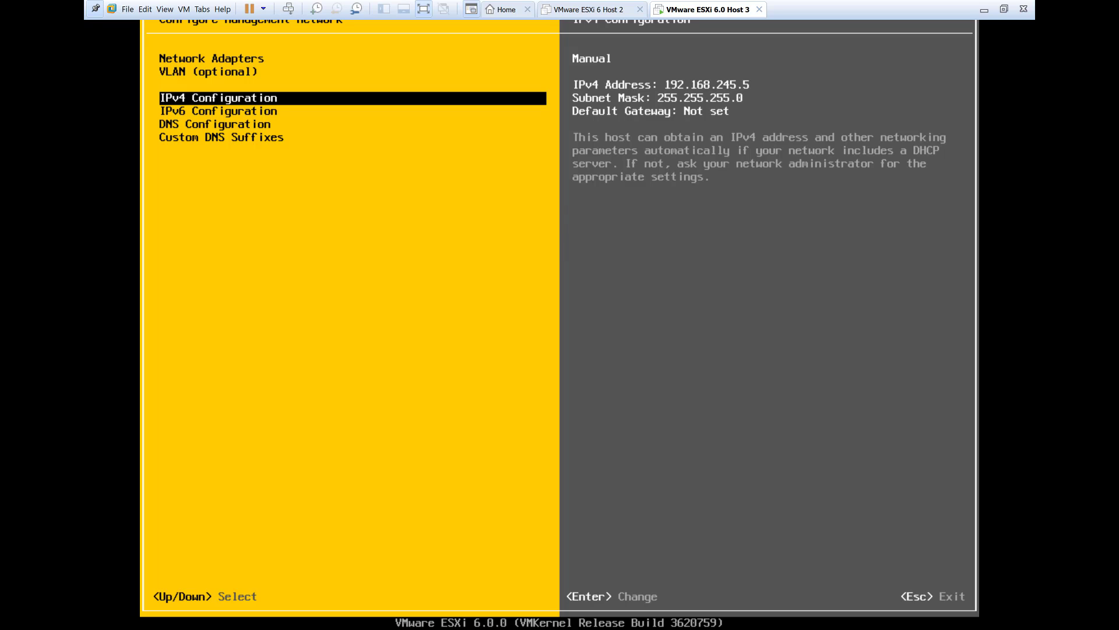
Step: Review the static IP address, subnet mask and default gateway in the management network's IPv4 configuration, leaving the default gateway unset
key(Return)
key(Down)
key(Down)
key(Down)
key(Down)
key(Down)
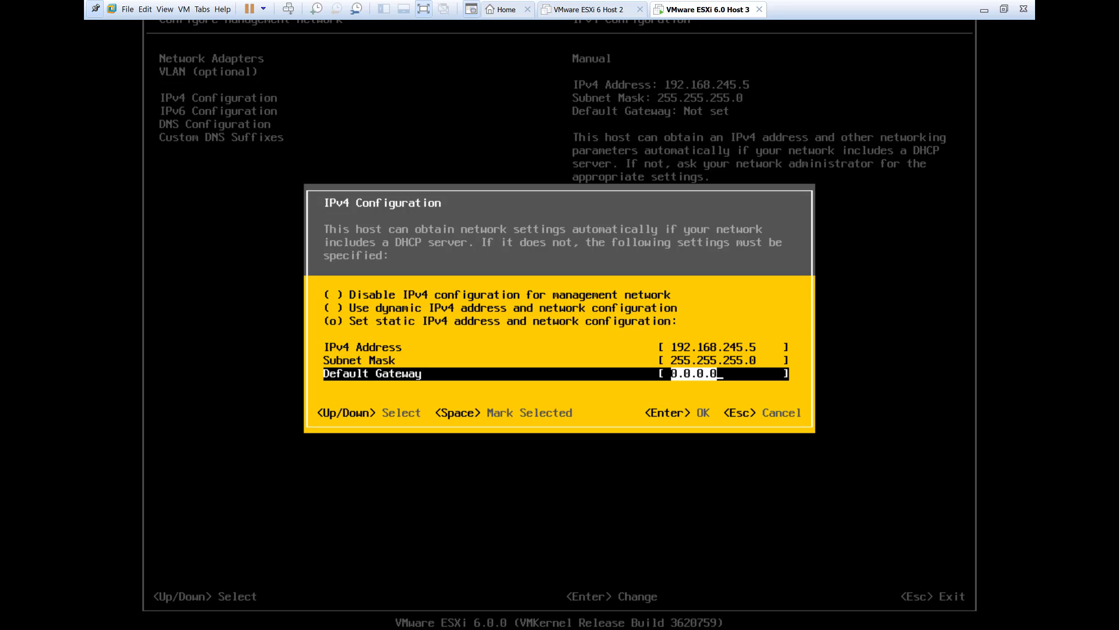
key(Return)
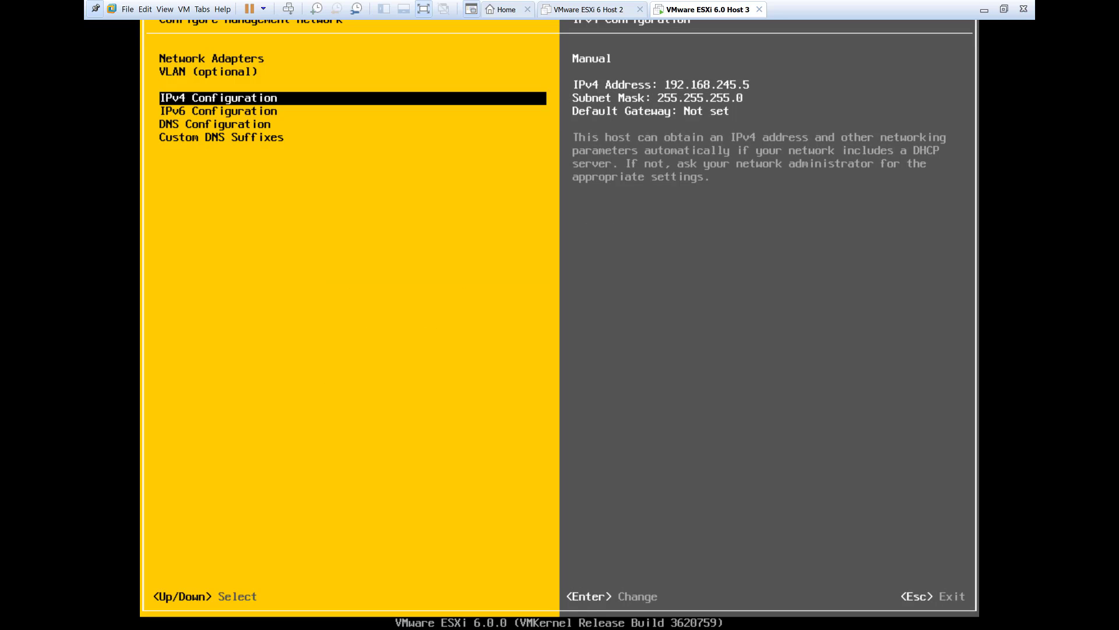
Step: Apply the management network changes with a management network restart, return to System Customization and leave the full-screen view
key(Escape)
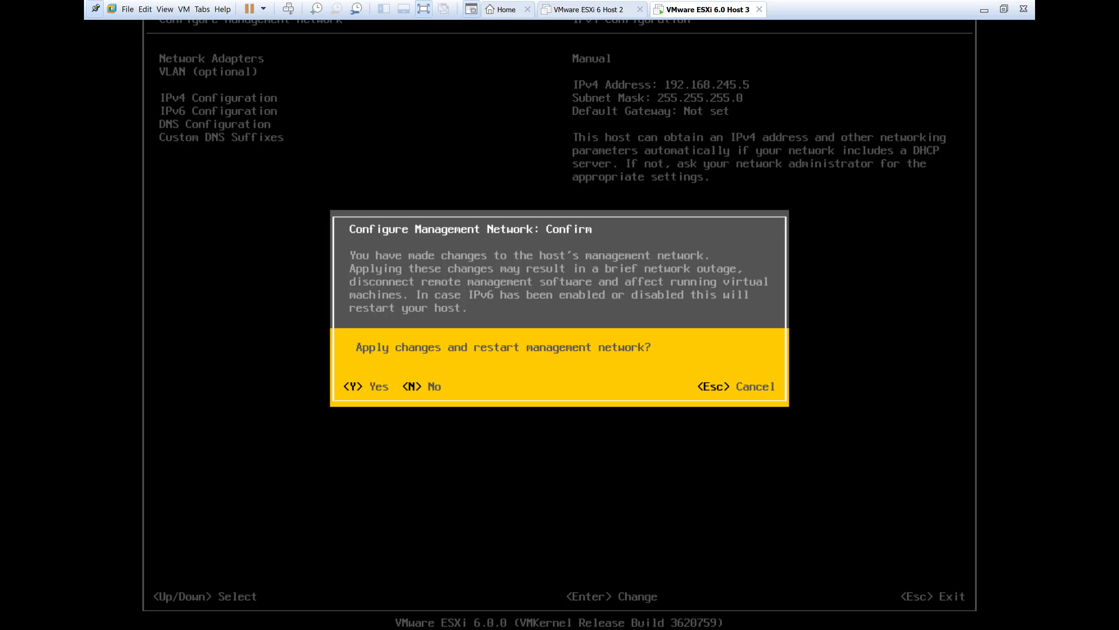
key(y)
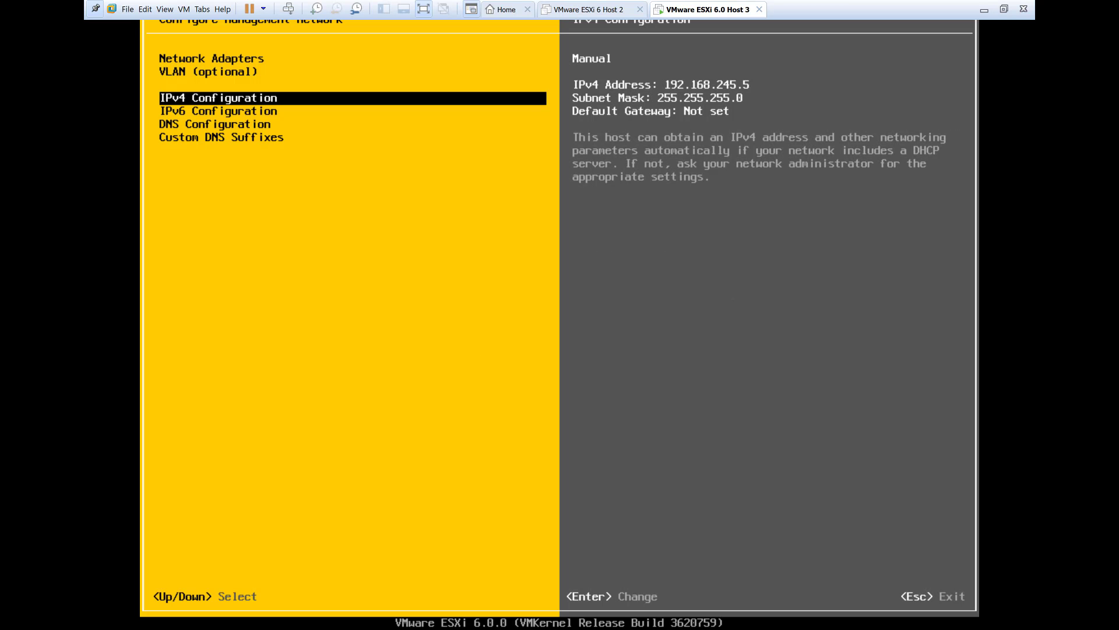
key(Escape)
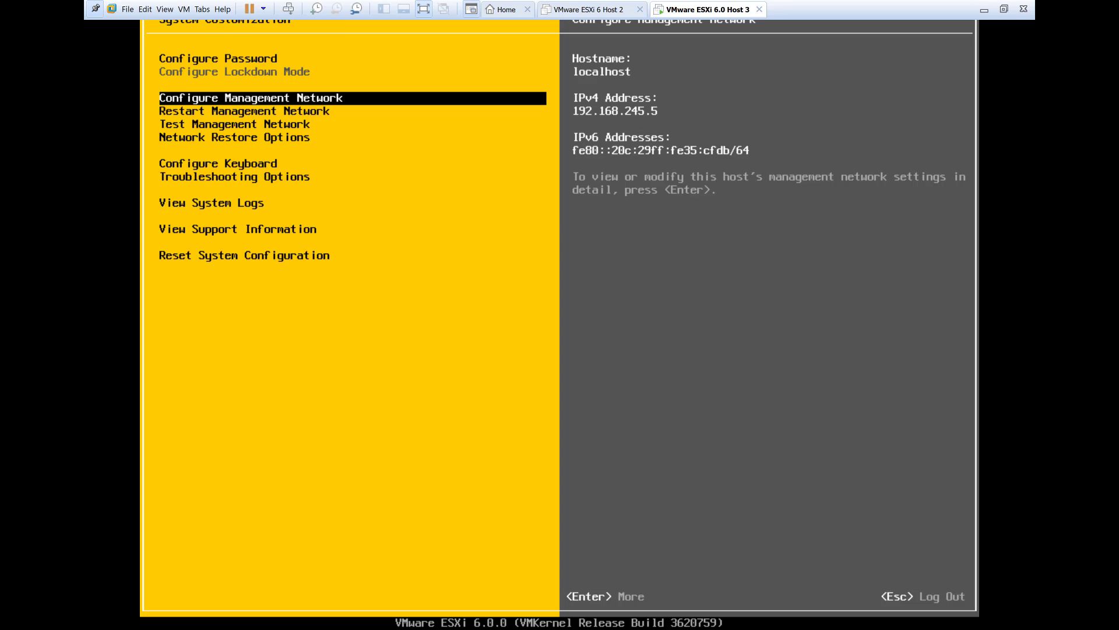
click(1003, 9)
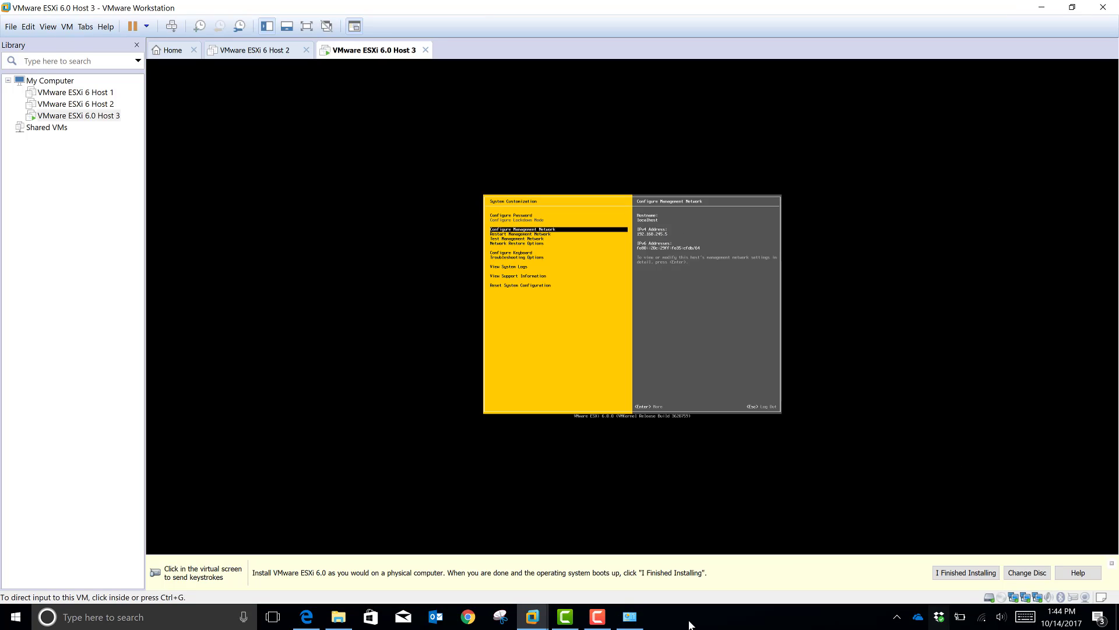
click(605, 623)
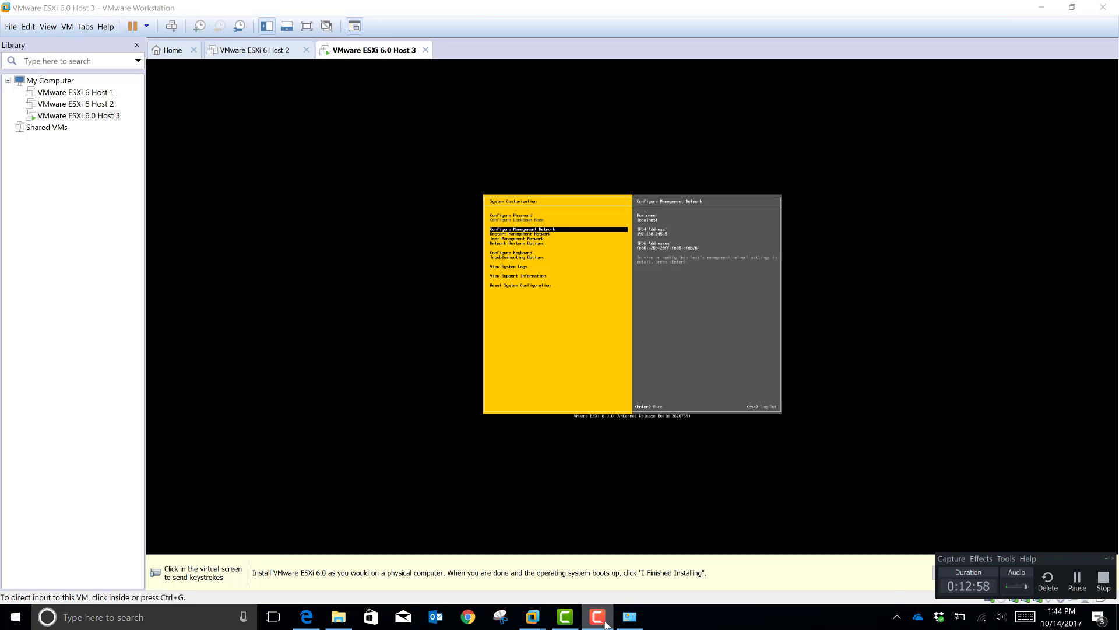
click(1072, 583)
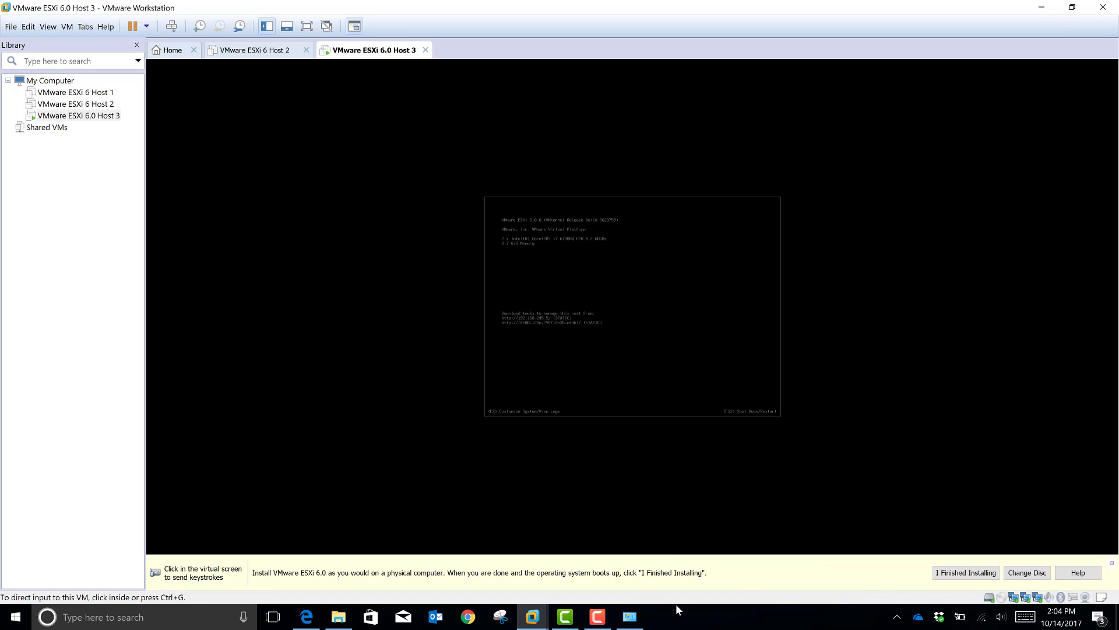
mouse_move(595, 628)
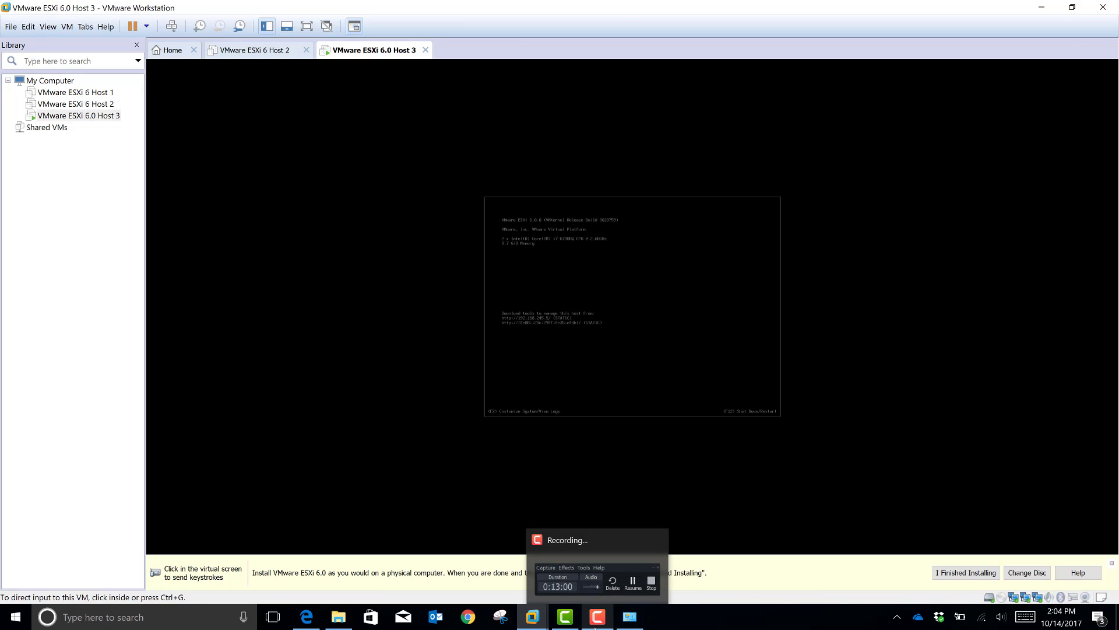
click(597, 628)
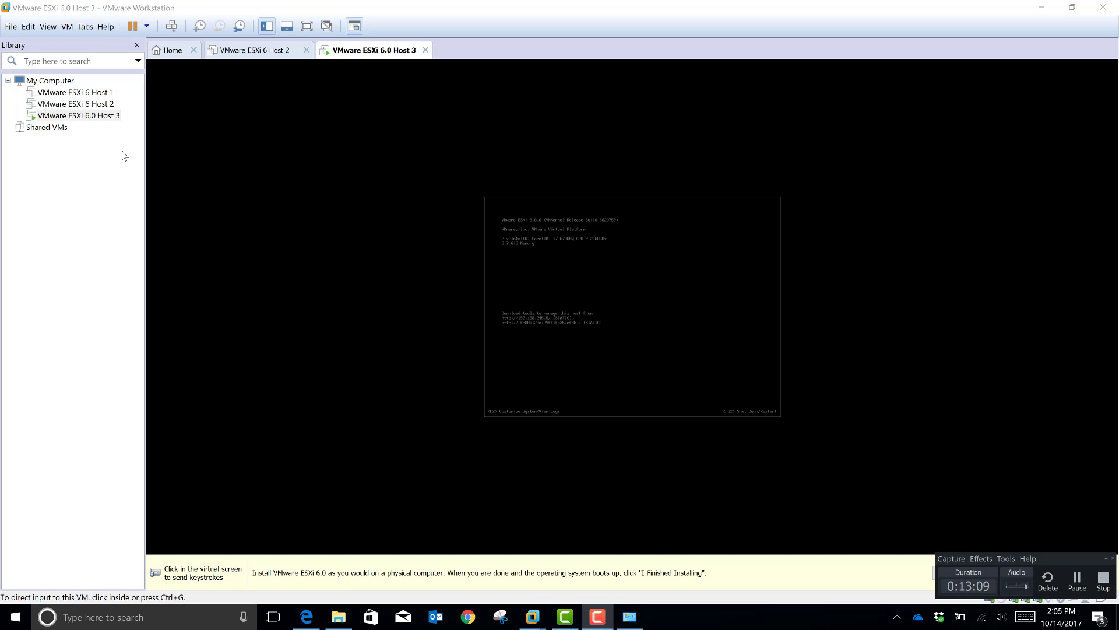
Step: Check the network connection type of the first network adapter in the VMware ESXi 6.0 Host 3 virtual machine settings
click(90, 116)
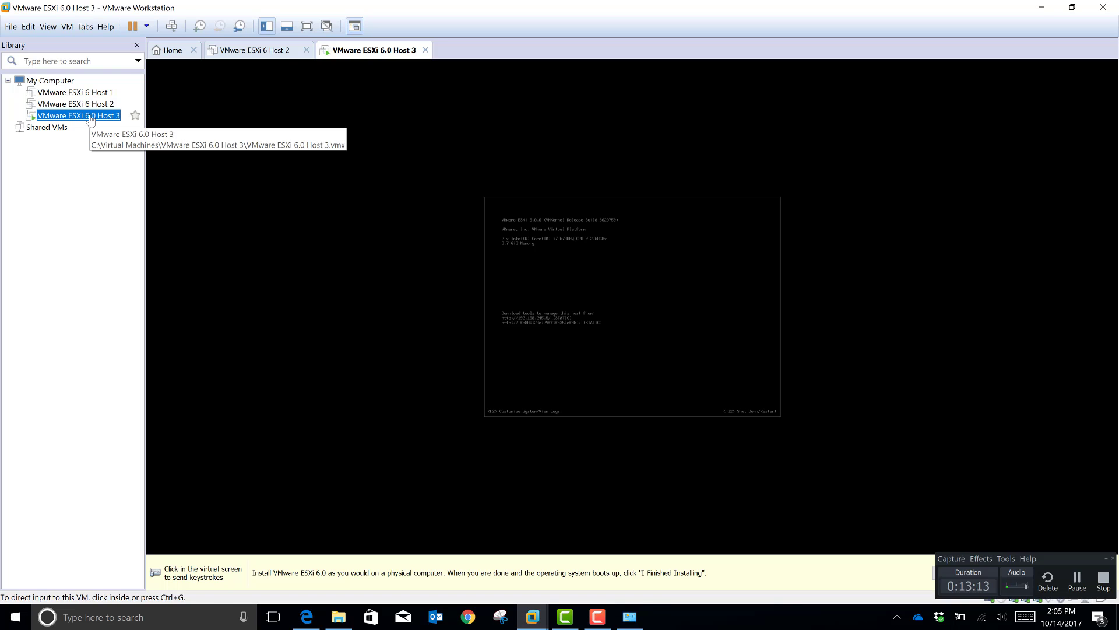
right_click(91, 116)
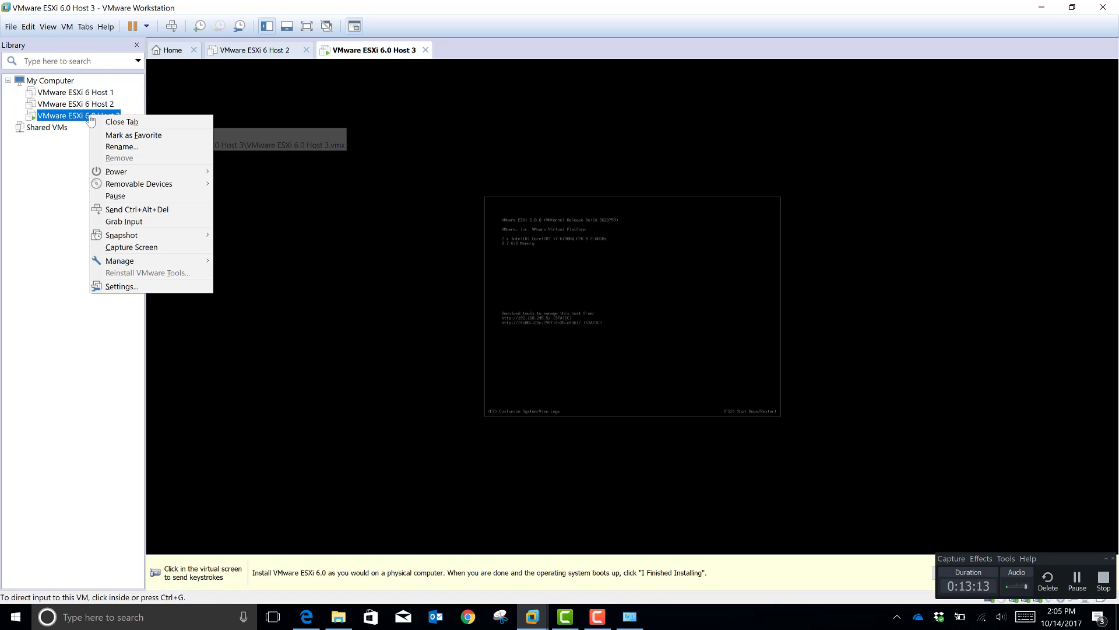
click(107, 287)
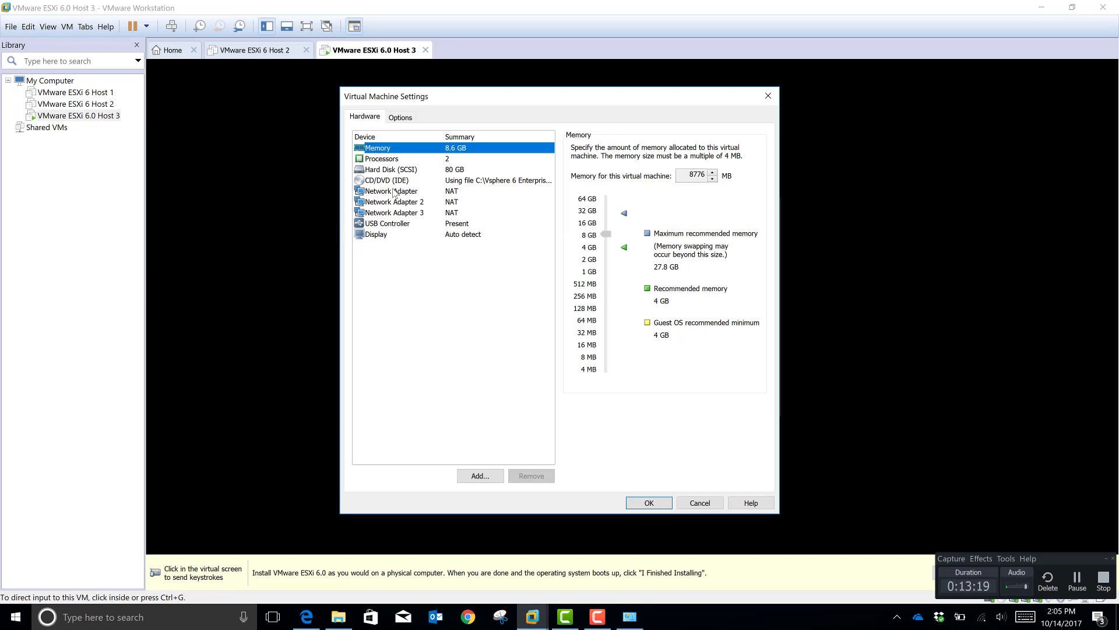
click(394, 192)
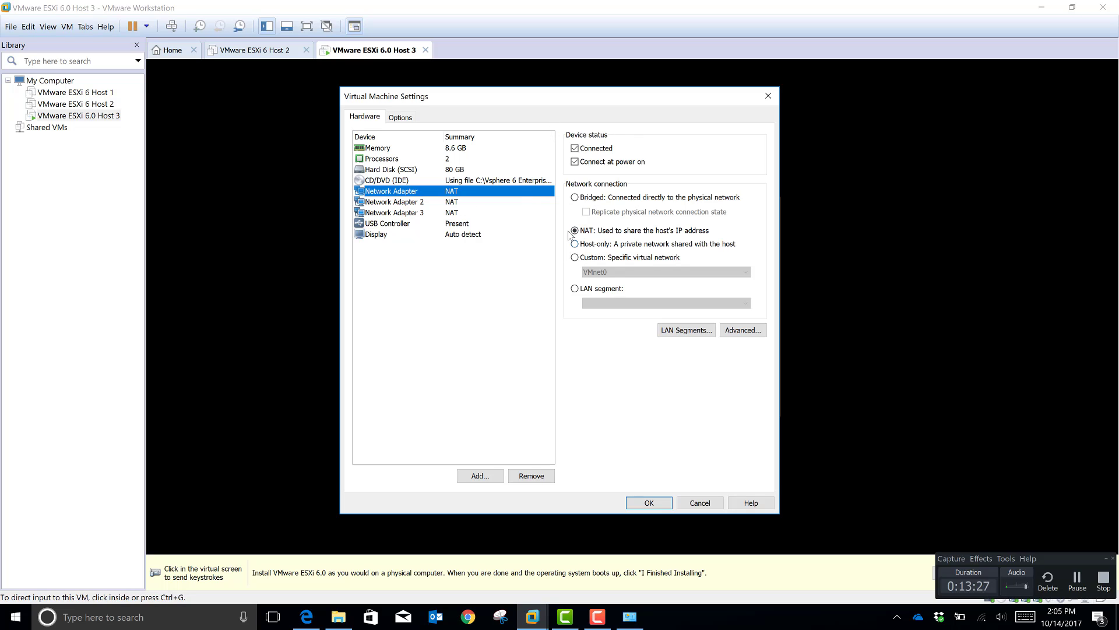
click(657, 504)
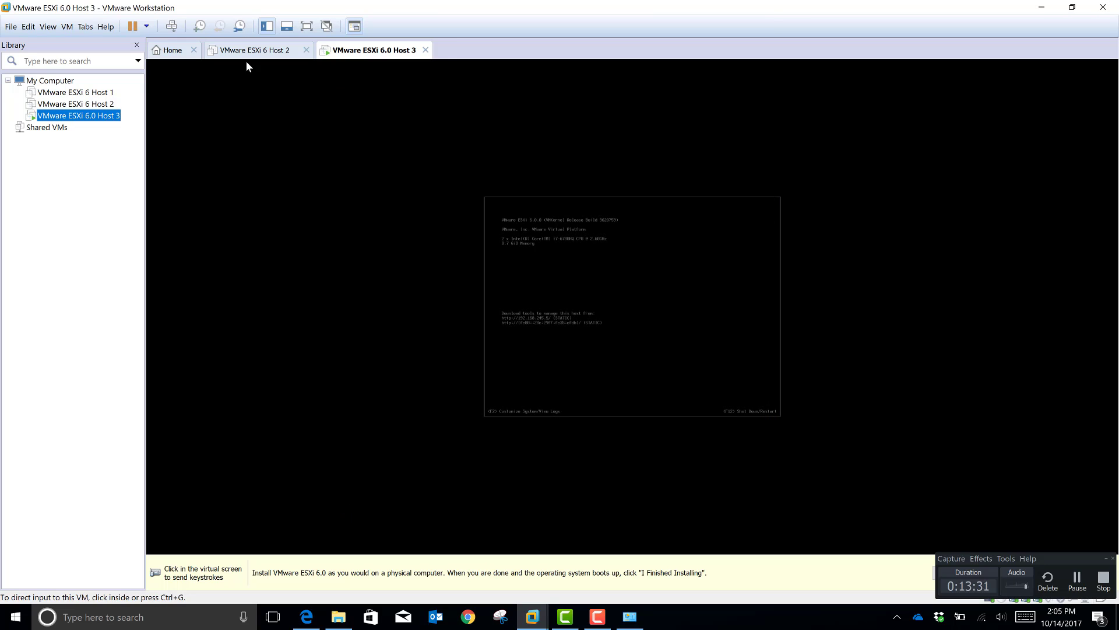
Step: Inspect VMnet8's type, subnet IP and subnet mask in the Virtual Network Editor with administrator privileges, and close the editor
click(29, 27)
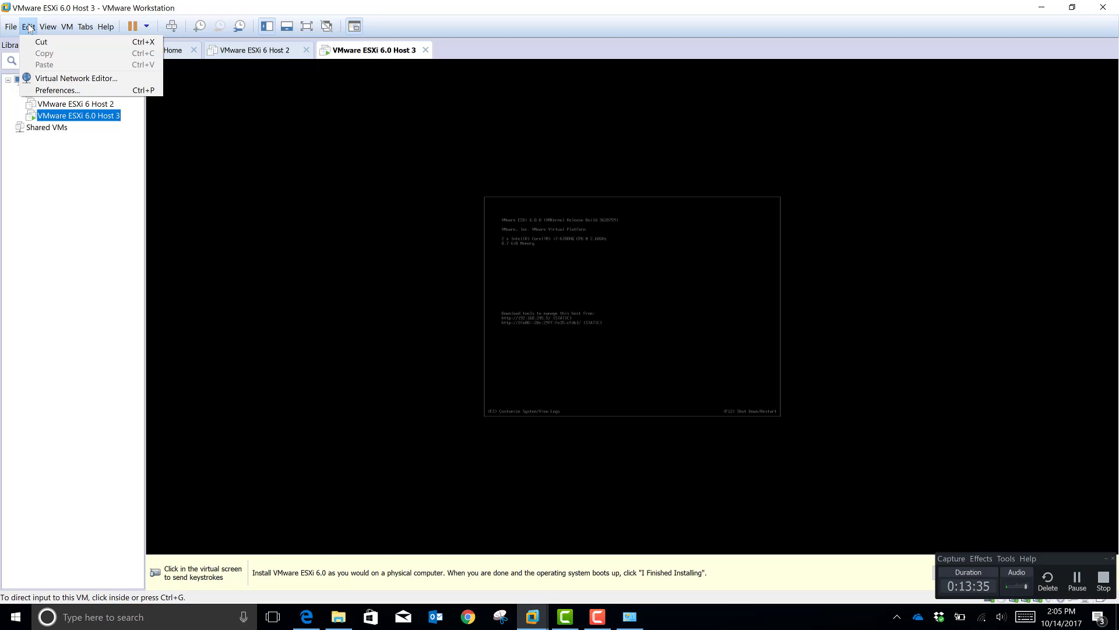
click(58, 78)
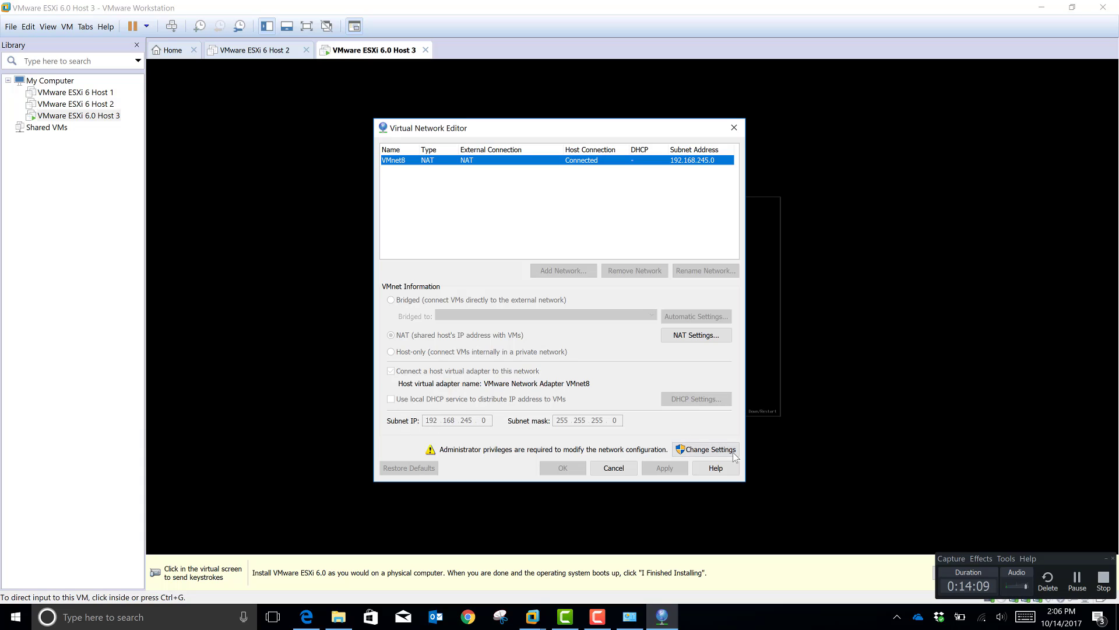
click(683, 454)
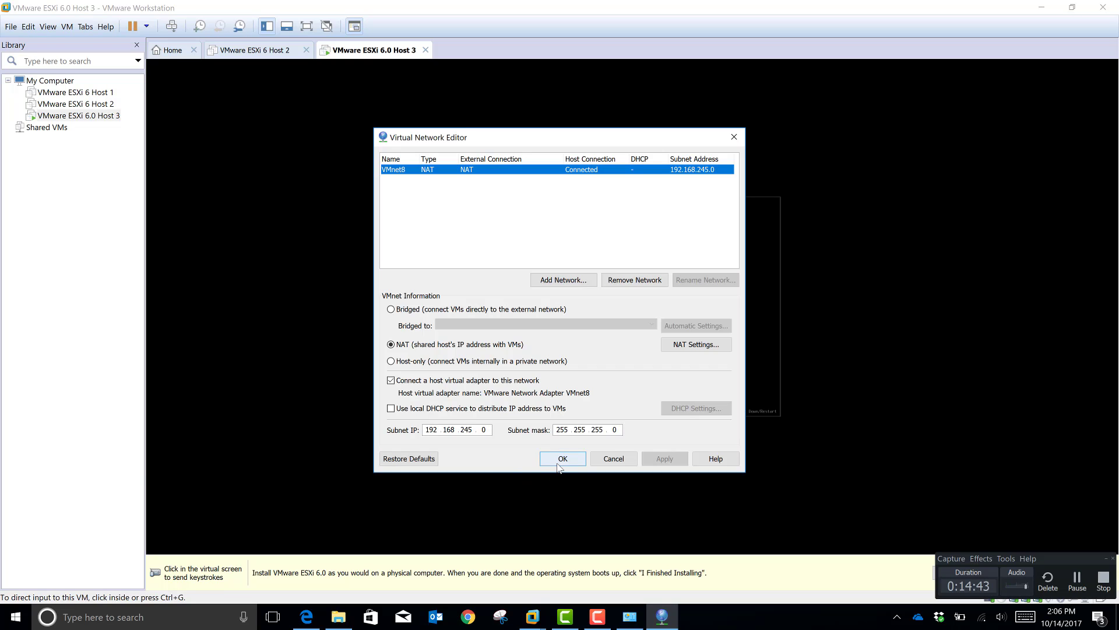
double_click(556, 430)
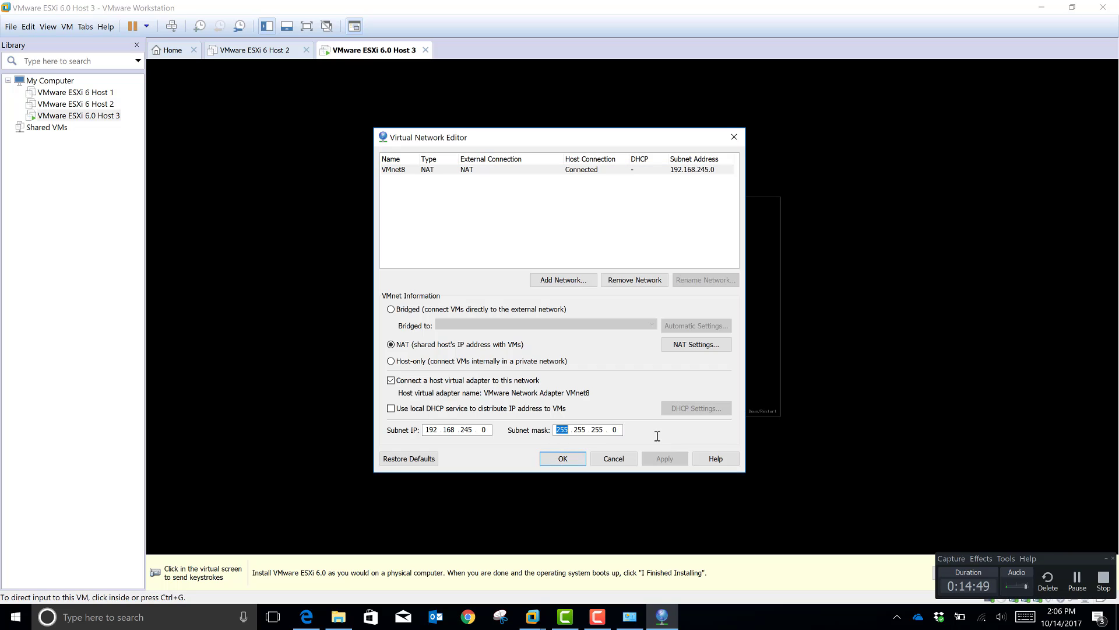
click(561, 459)
click(561, 460)
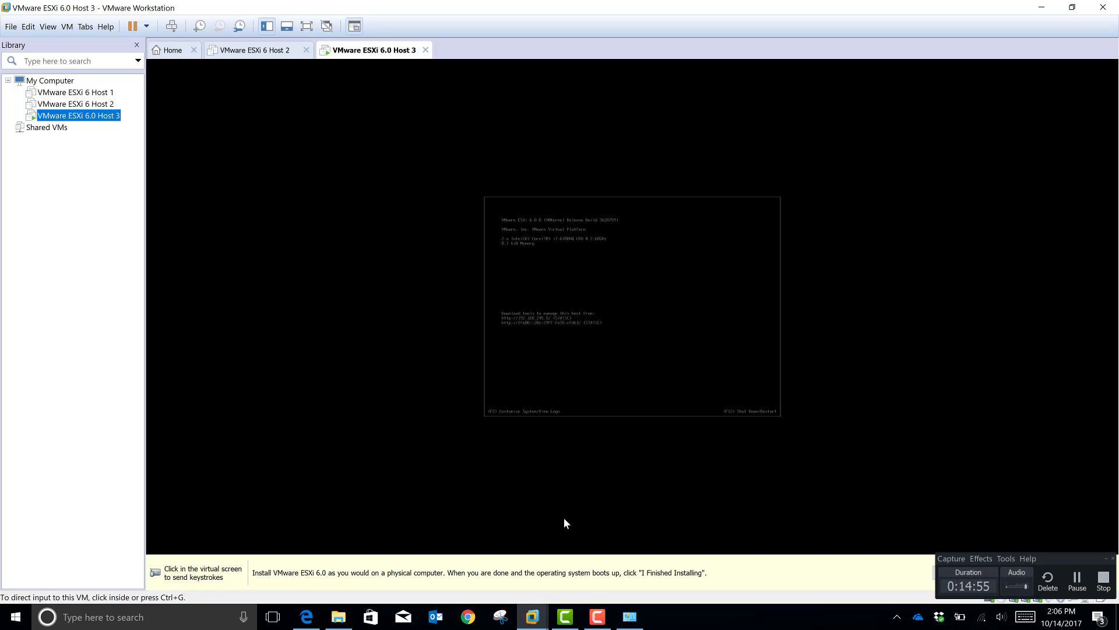
Step: Switch to Windows Network Connections, check the TCP/IPv4 properties of VMware Network Adapter VMnet8, and close the window
click(638, 619)
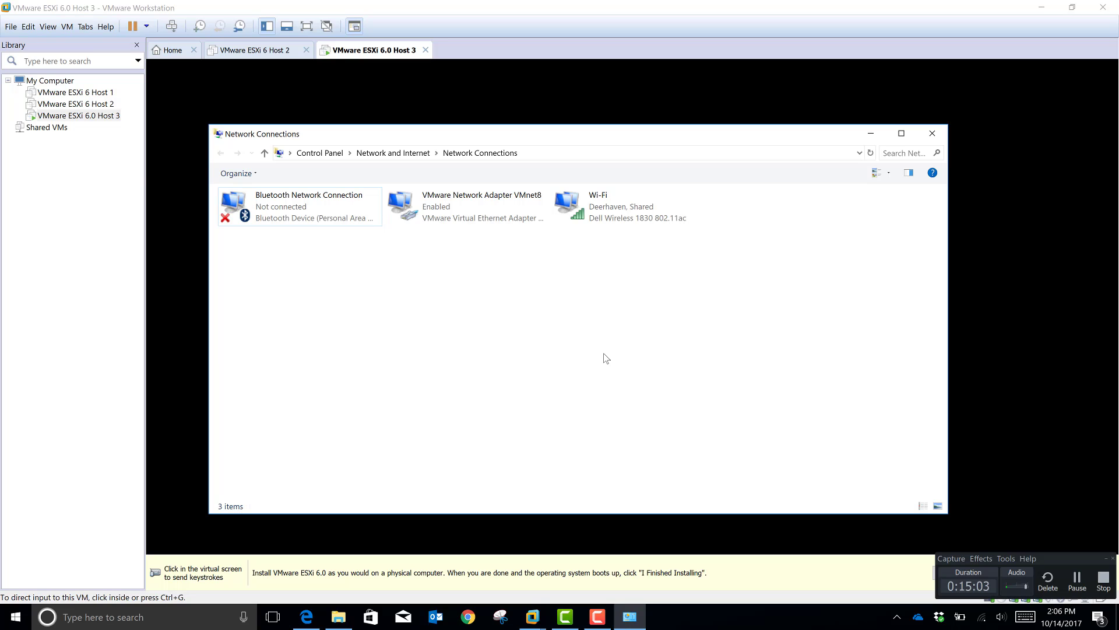
right_click(465, 209)
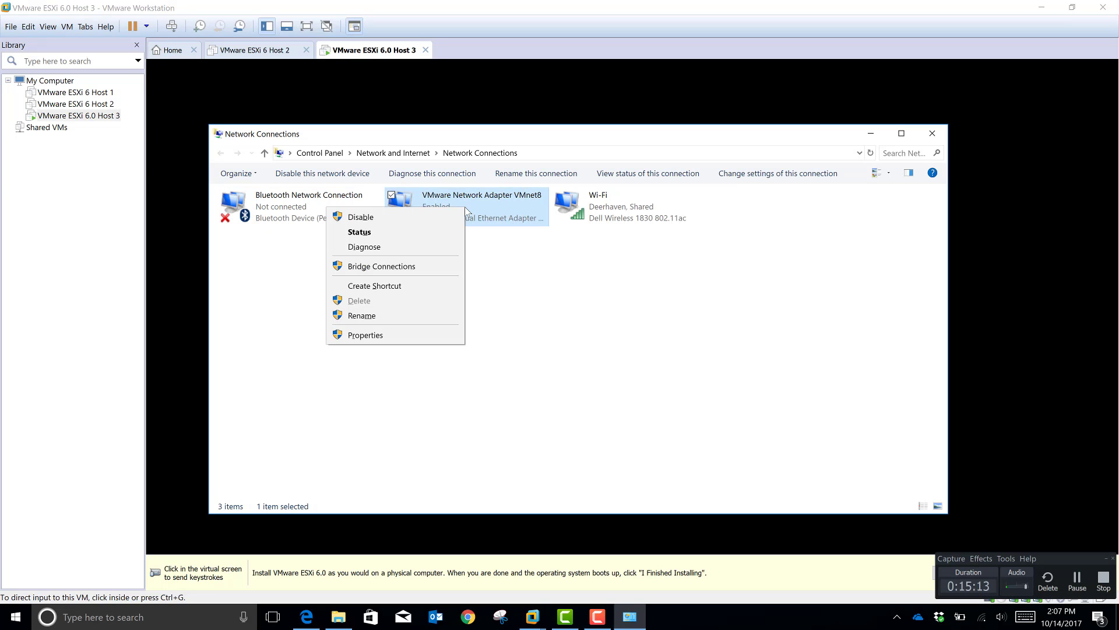
click(454, 334)
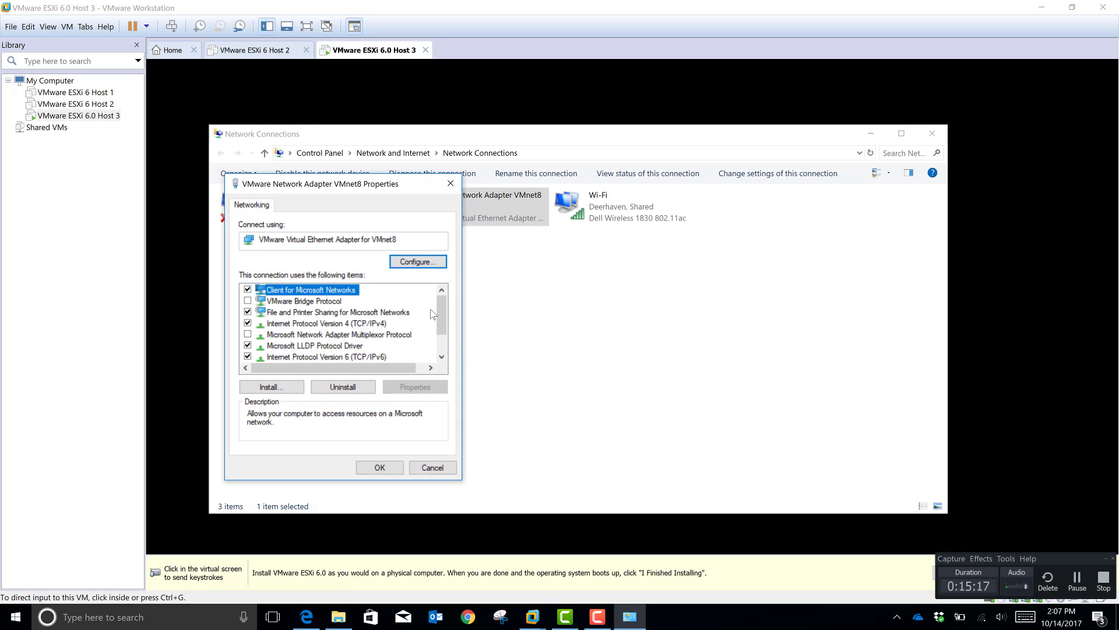
click(338, 324)
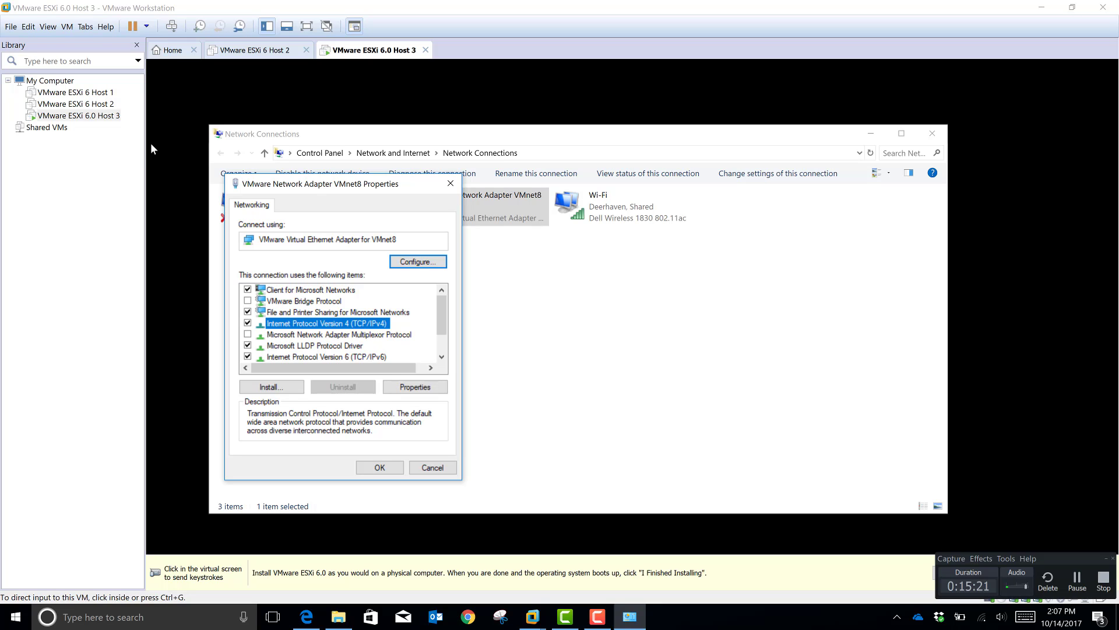
click(408, 387)
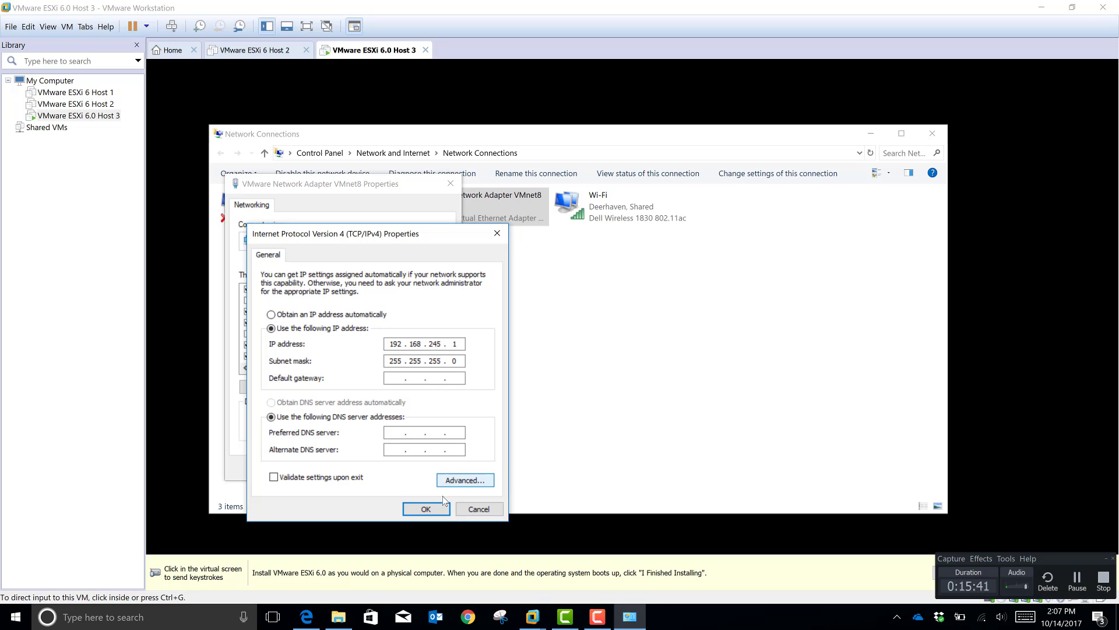
key(Return)
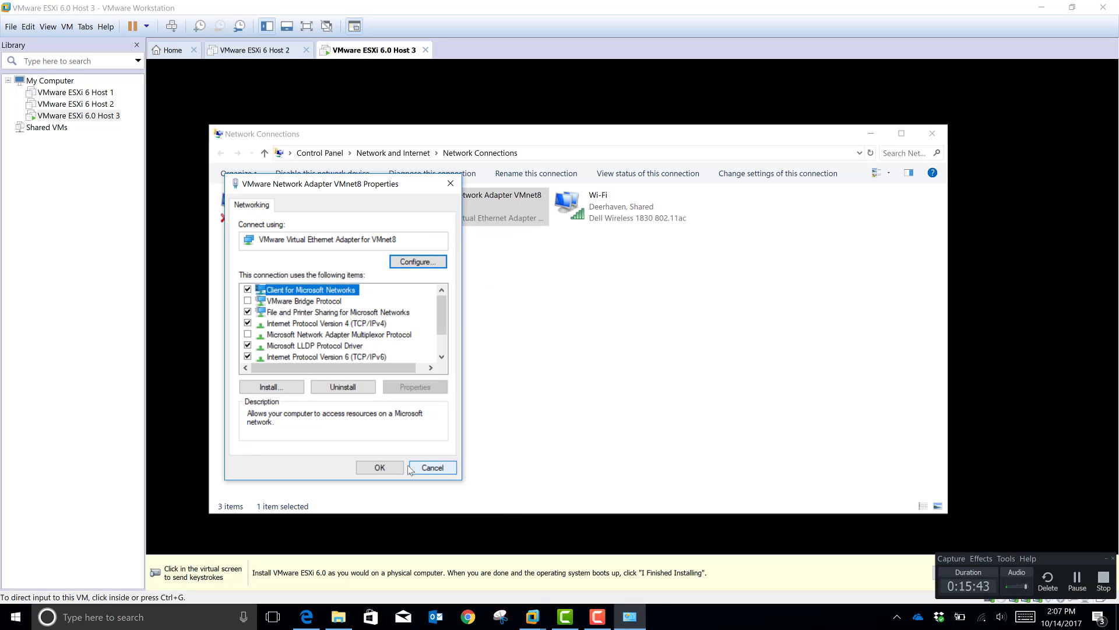
click(390, 476)
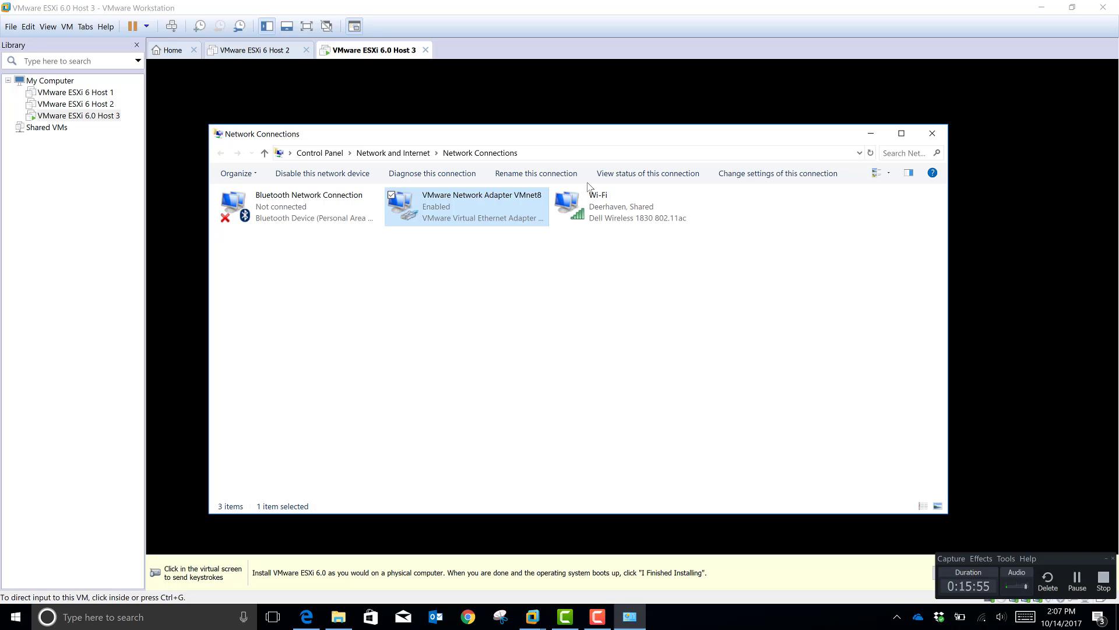
click(932, 136)
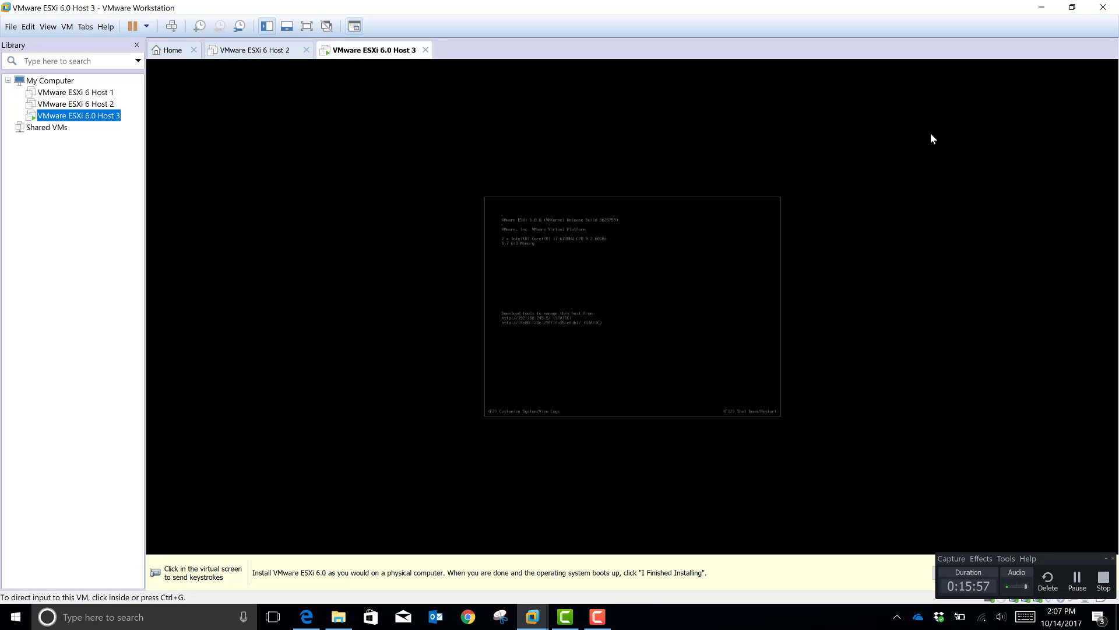